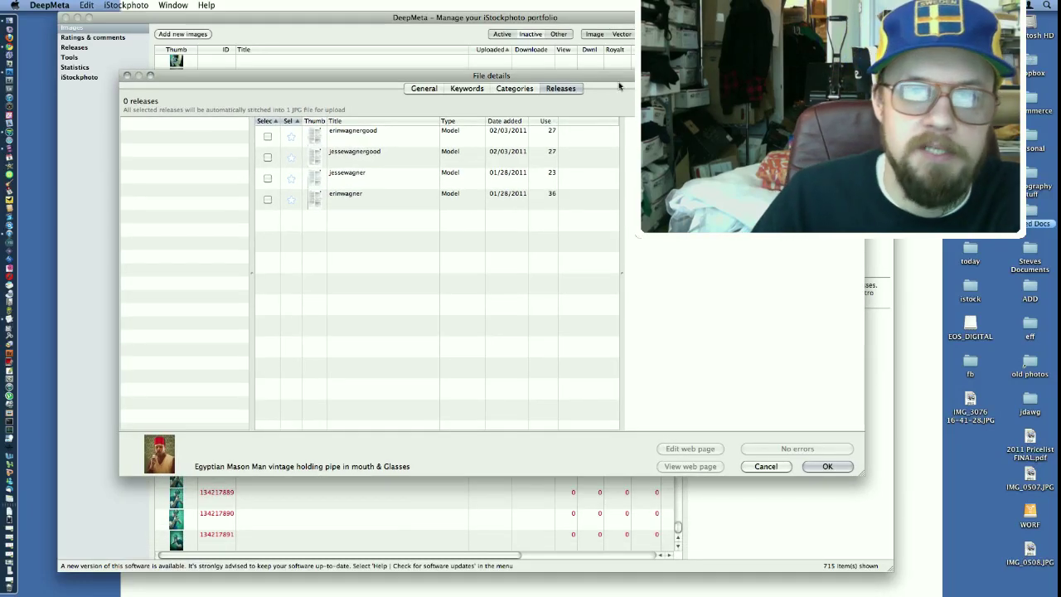
left_click_drag(605, 81, 574, 512)
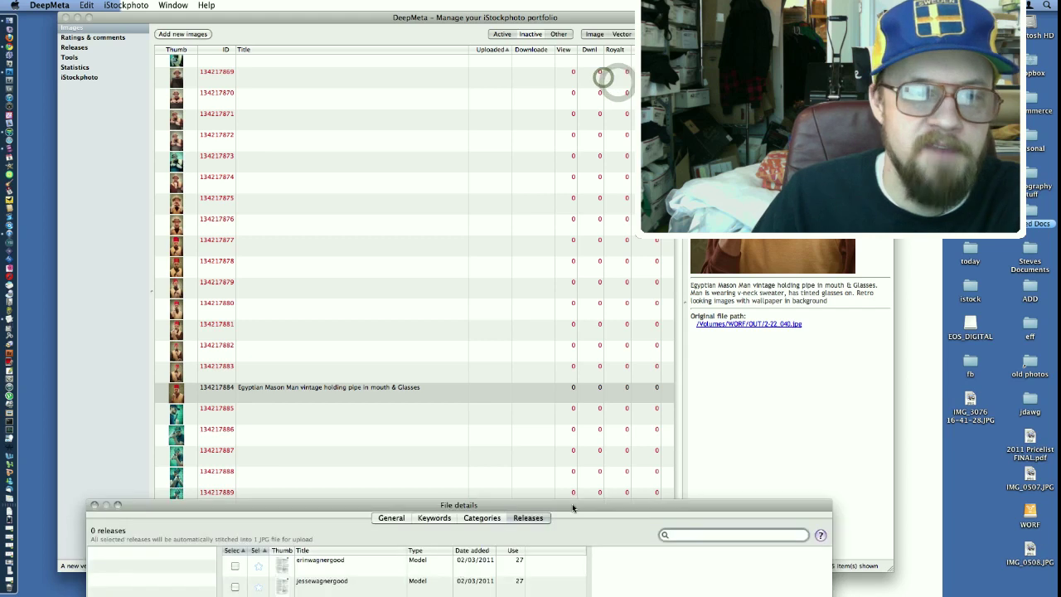
left_click(384, 431)
left_click(374, 412)
left_click(376, 388)
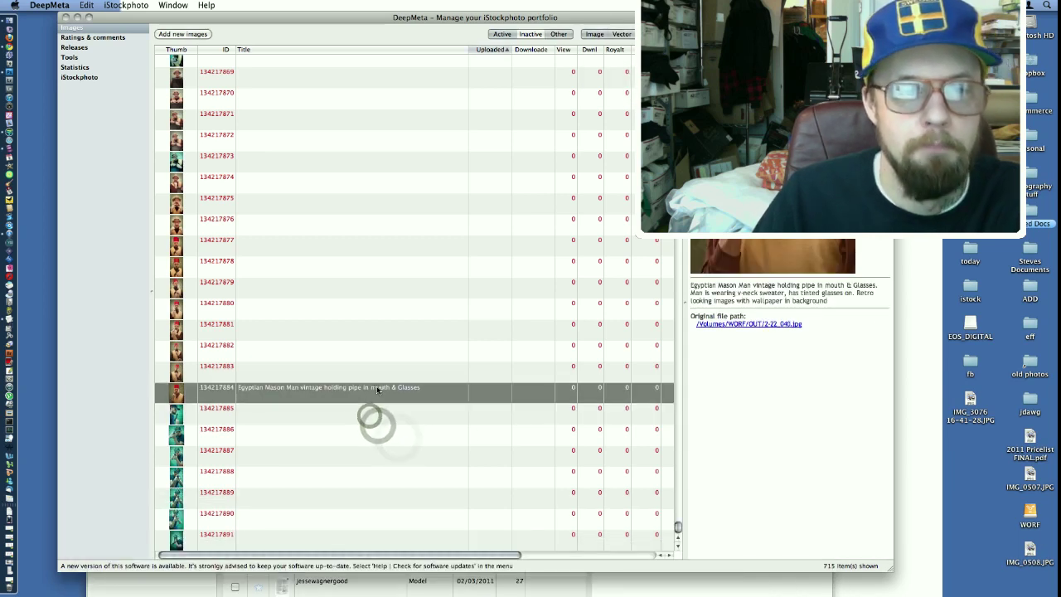
left_click(334, 418)
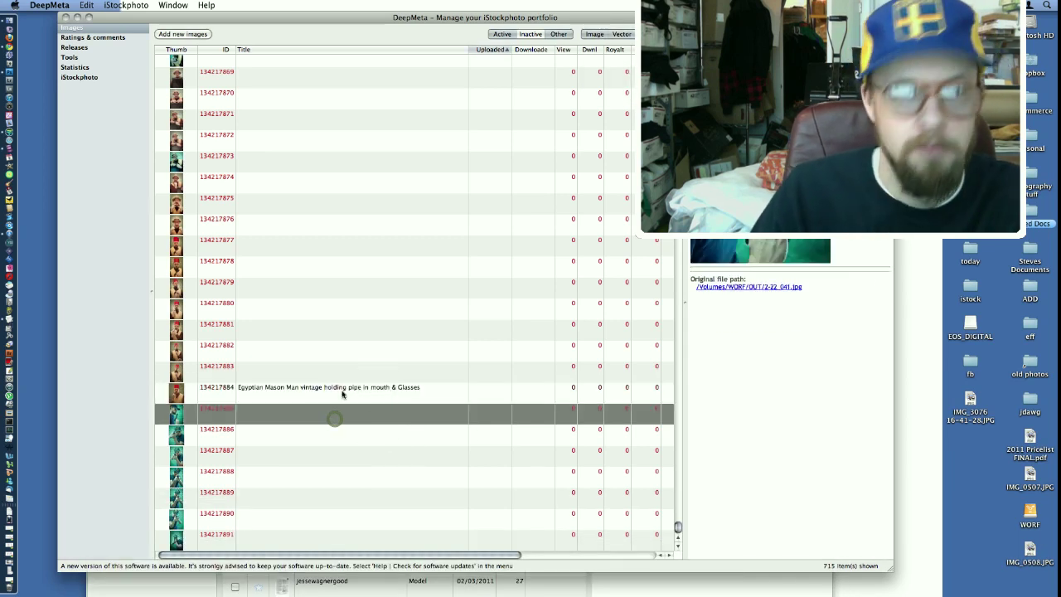
left_click(342, 394)
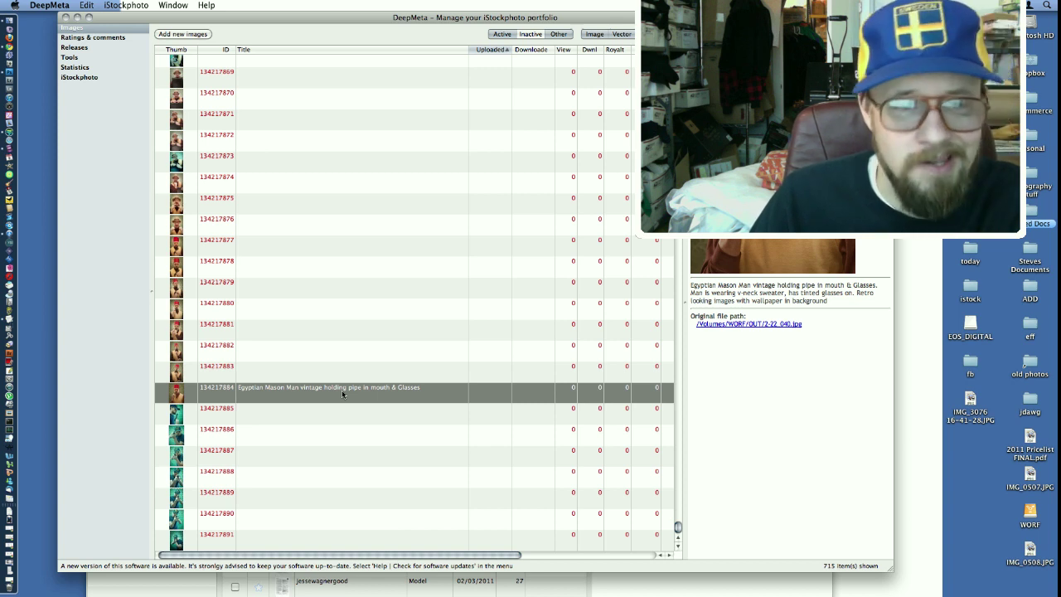
double_click(342, 394)
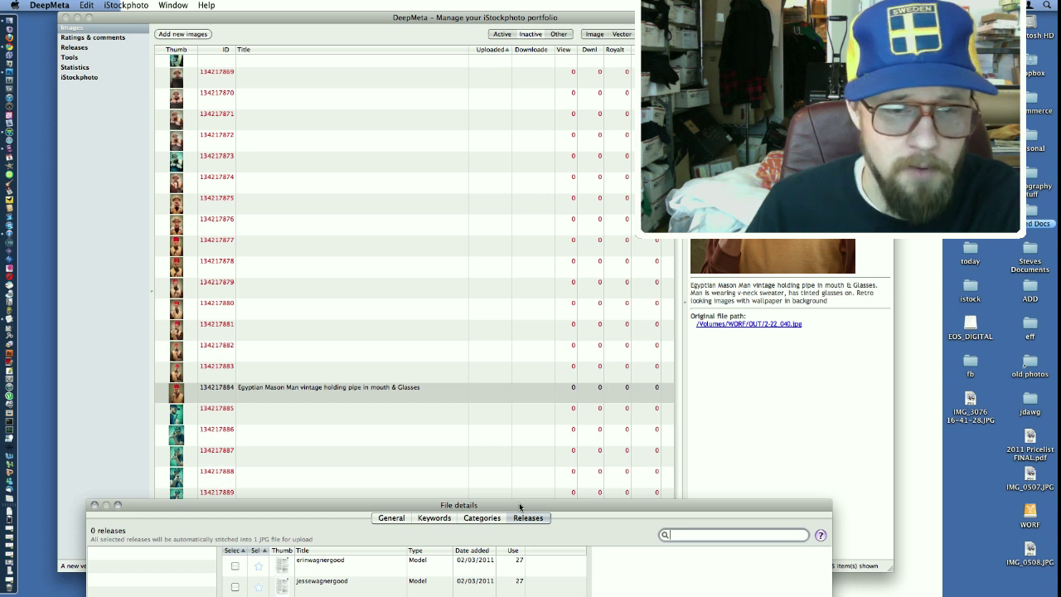
- Close the image's file details and show the list of stored releases
left_click_drag(520, 506, 565, 217)
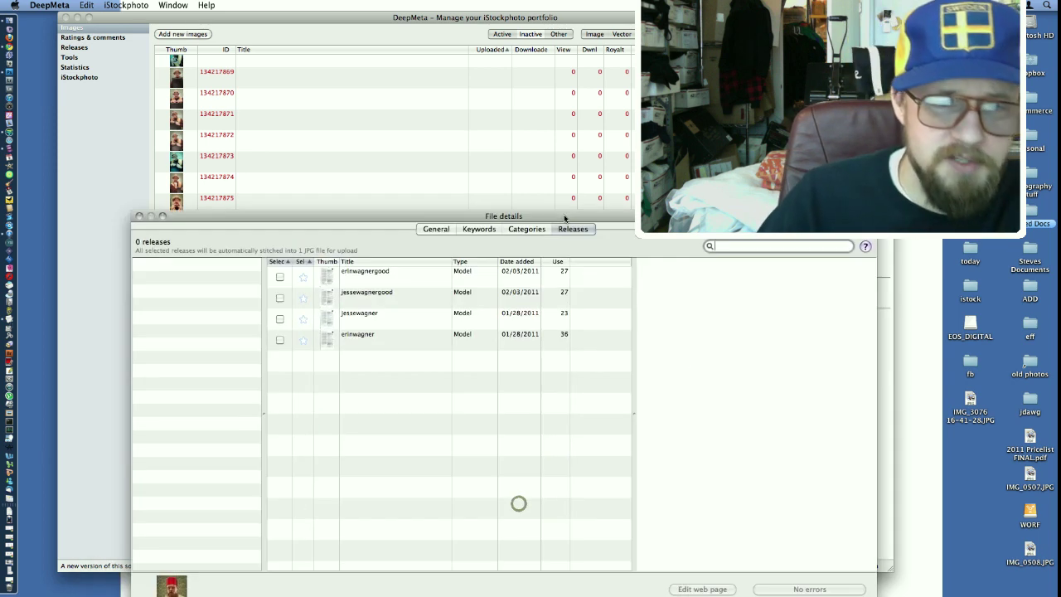
left_click(139, 216)
left_click(74, 47)
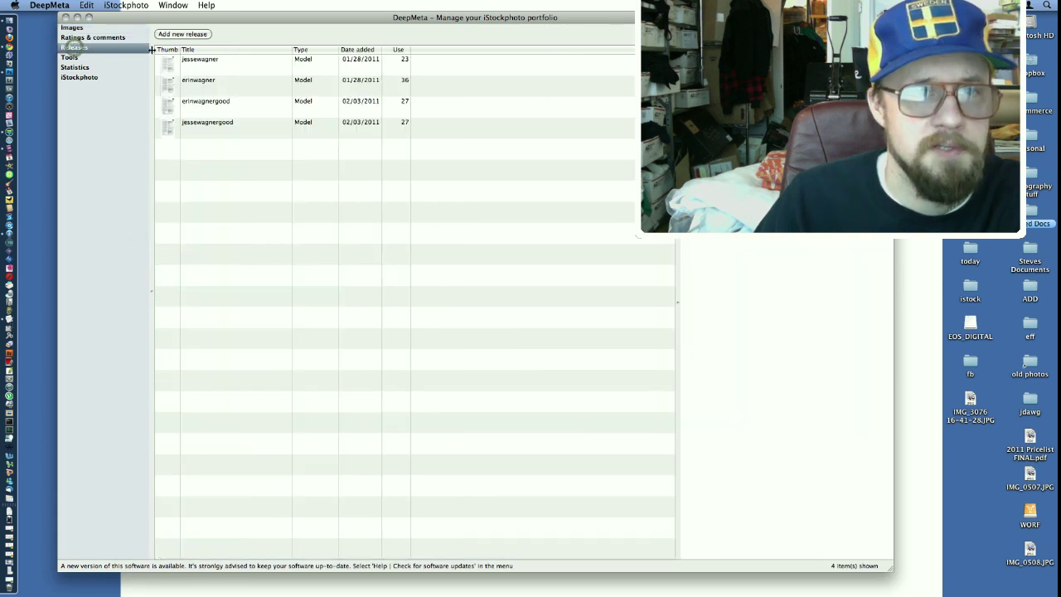
left_click_drag(274, 18, 341, 67)
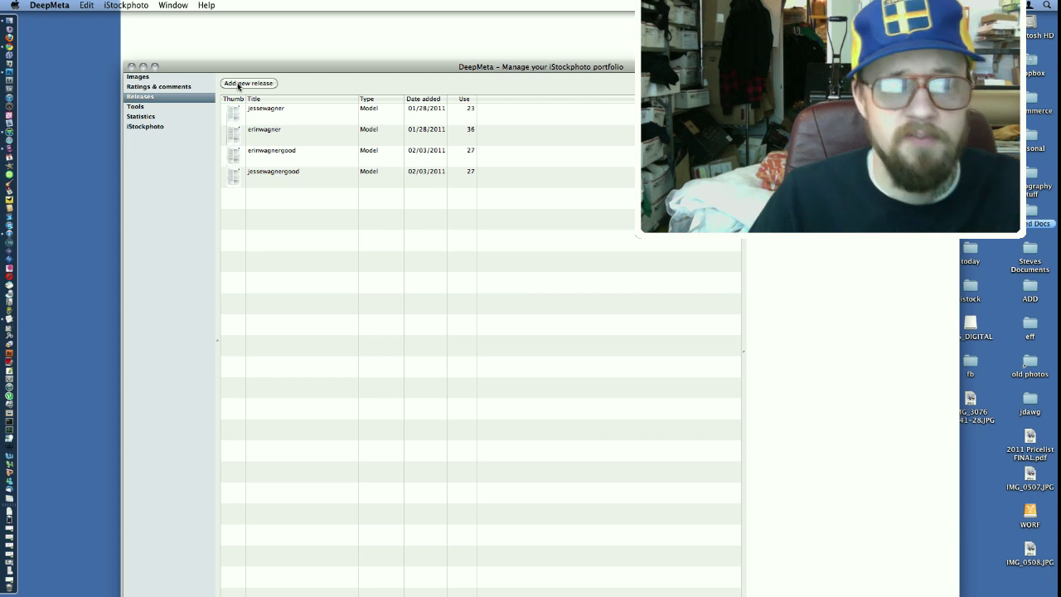
- Add the model release JPG whose file name ends in _SELF from the WORF drive as a new release
left_click(239, 84)
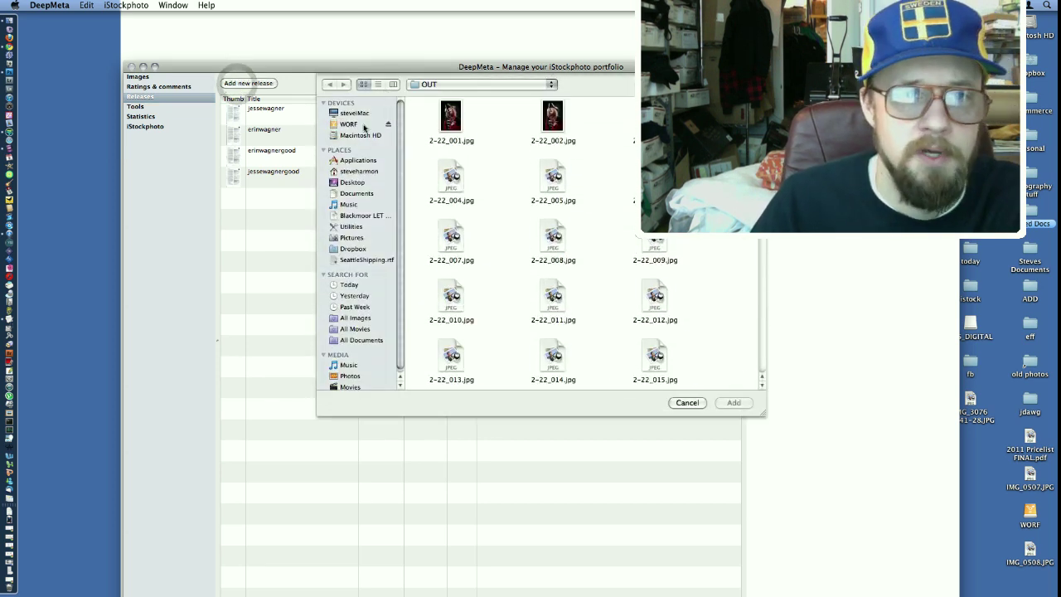
left_click(361, 125)
scroll(673, 312, "down", 5)
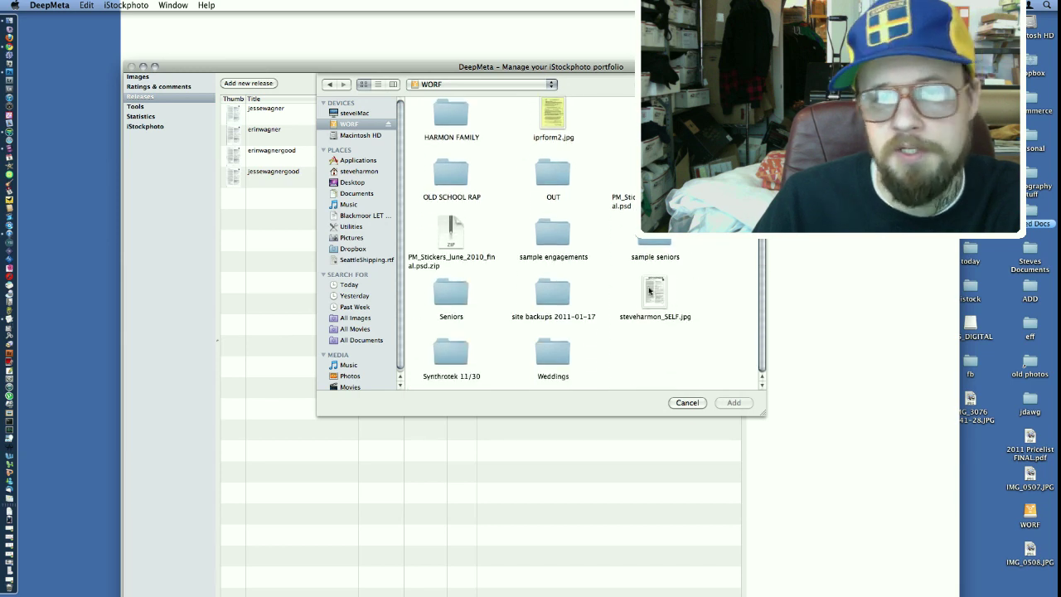
left_click_drag(565, 73, 407, 70)
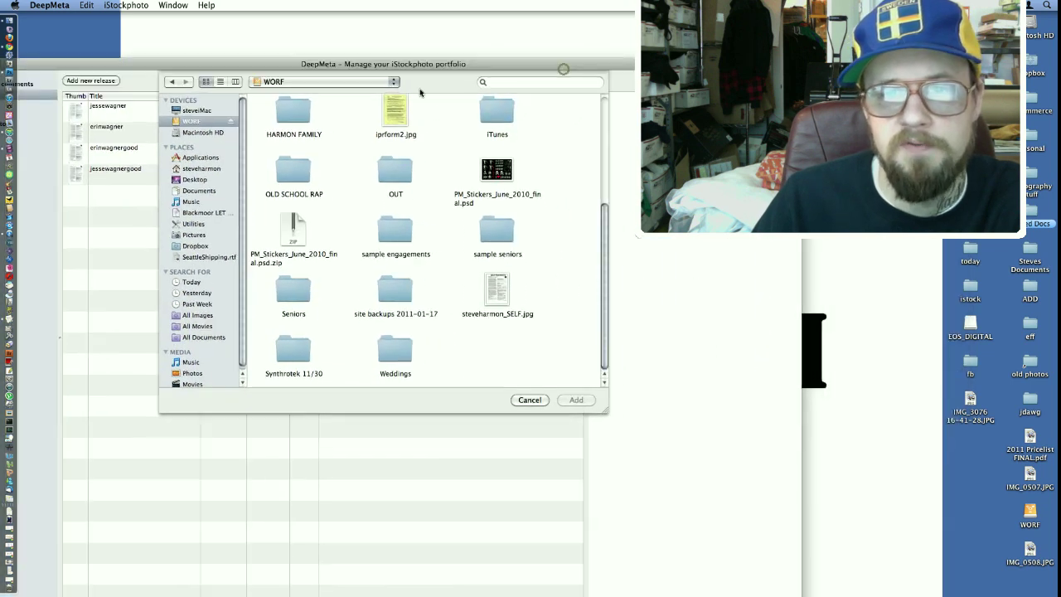
left_click(499, 286)
left_click(576, 400)
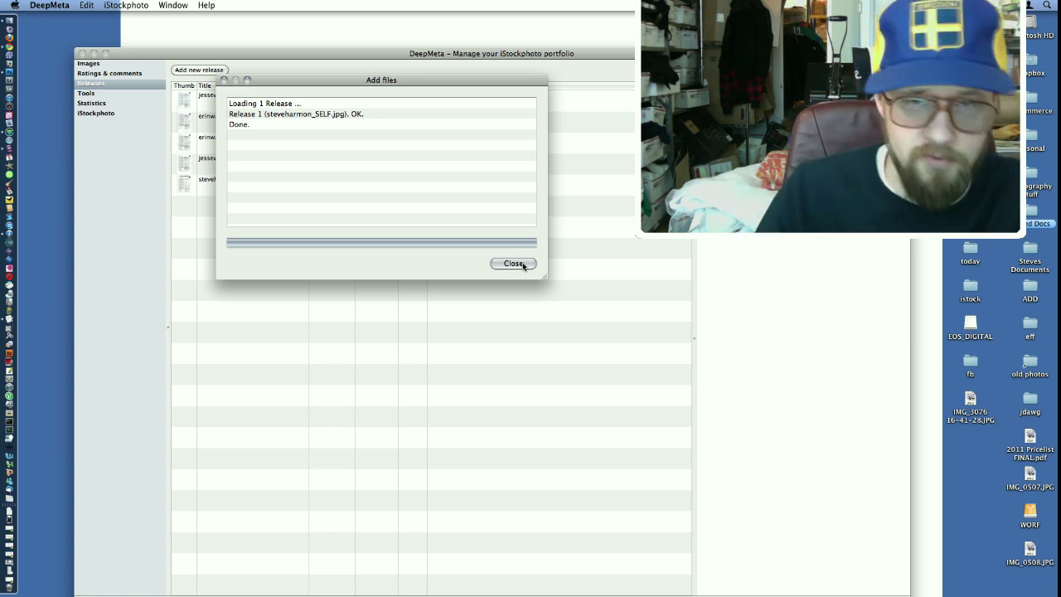
left_click(514, 264)
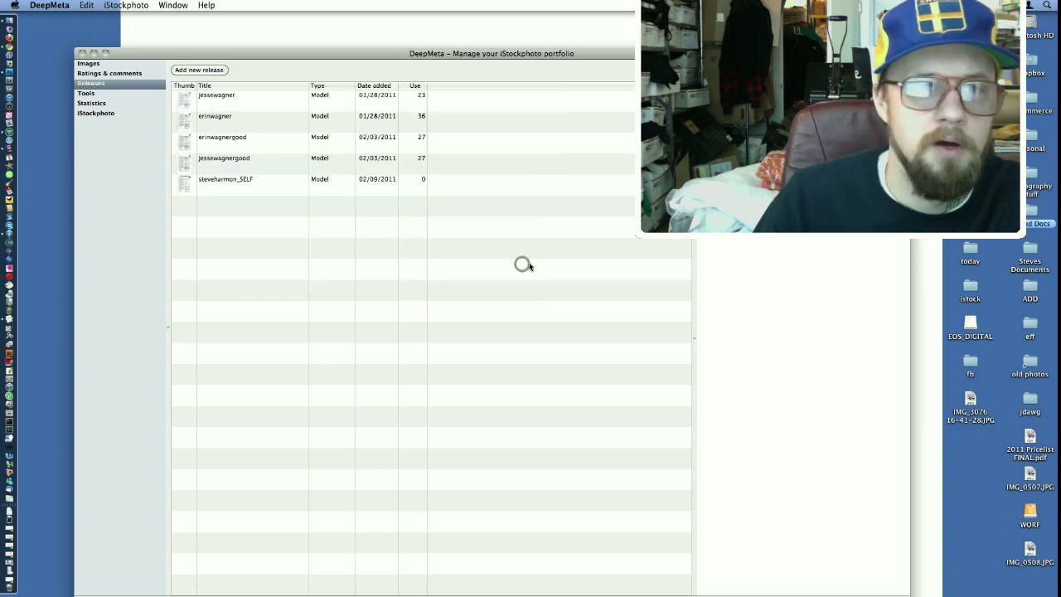
- Return to the image list and open the file details of "Egyptian Mason Man vintage holding pipe in mouth & Glasses"
left_click(97, 65)
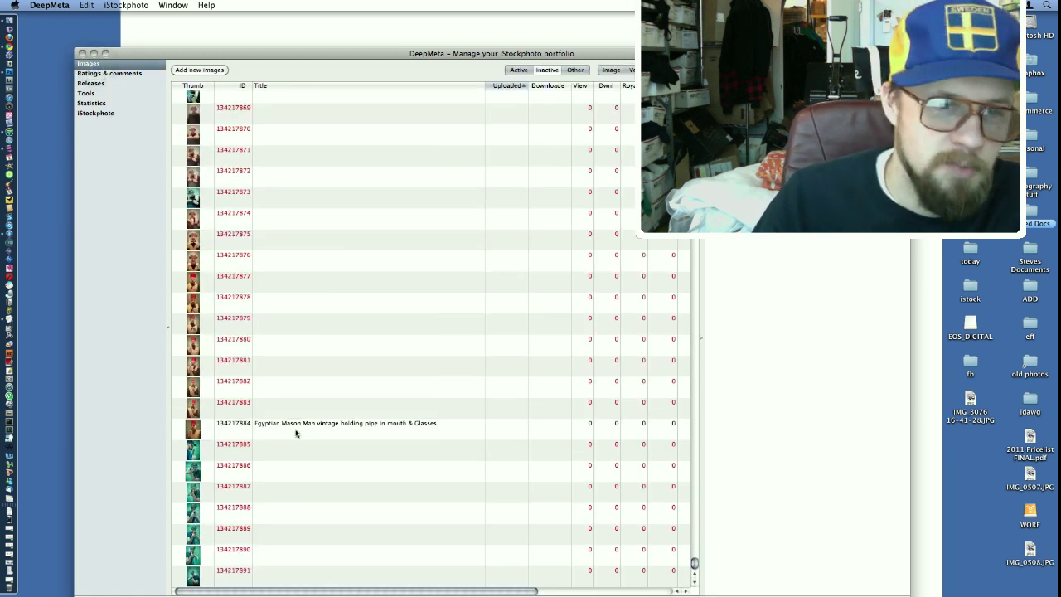
left_click(373, 434)
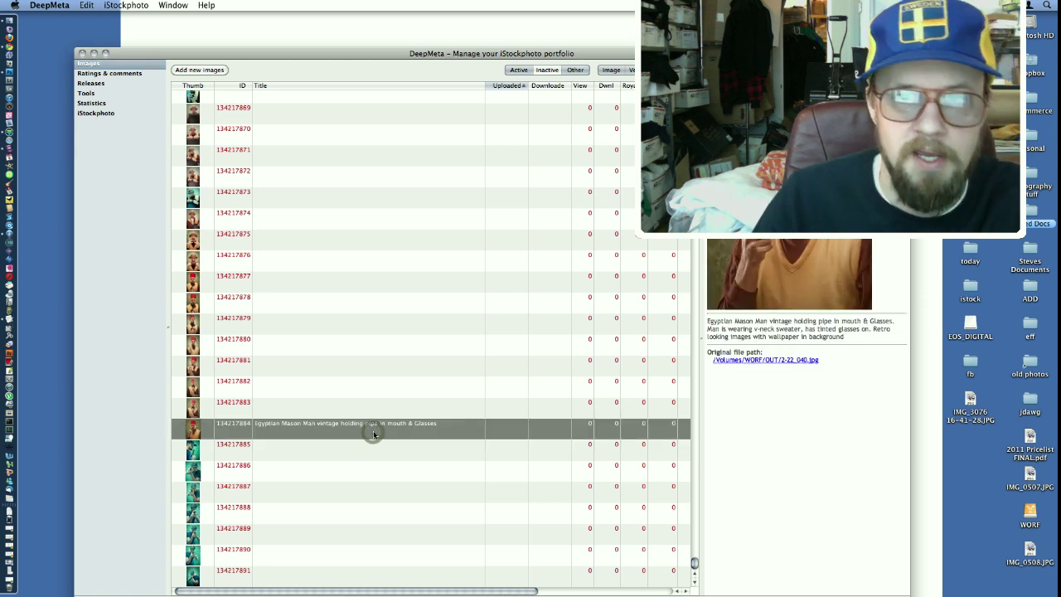
double_click(373, 434)
left_click_drag(465, 196, 449, 45)
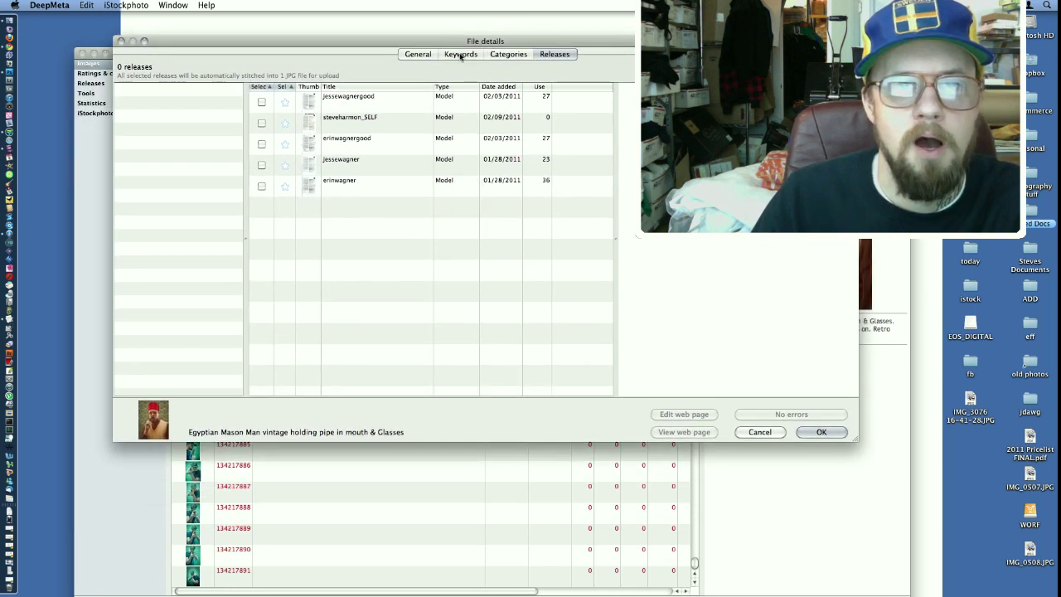
- Review the image's general, keyword and category details, attach the model release ending in _SELF, and save
left_click(418, 53)
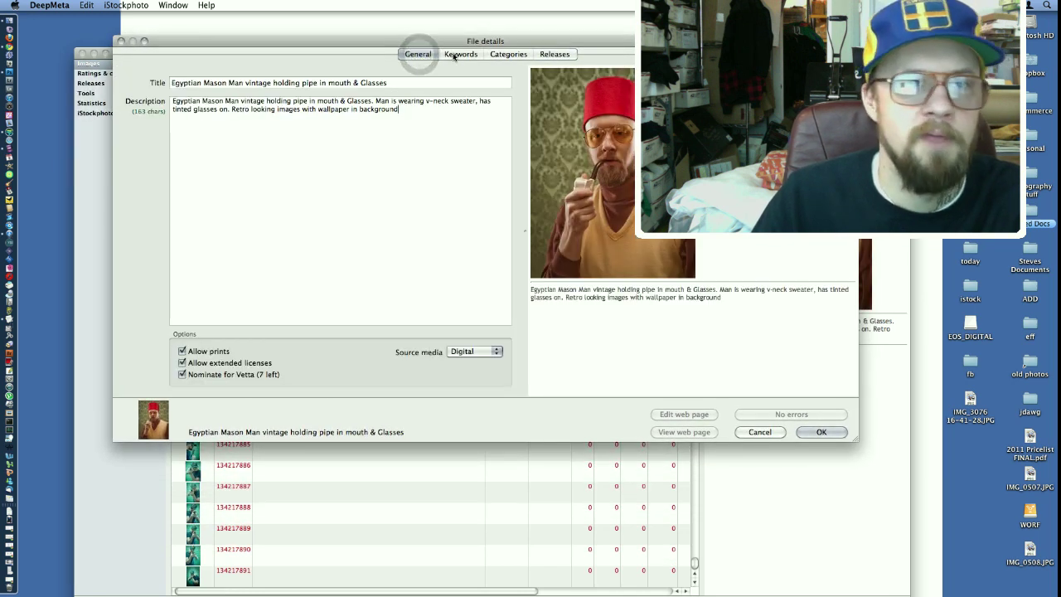
left_click(455, 55)
left_click(498, 56)
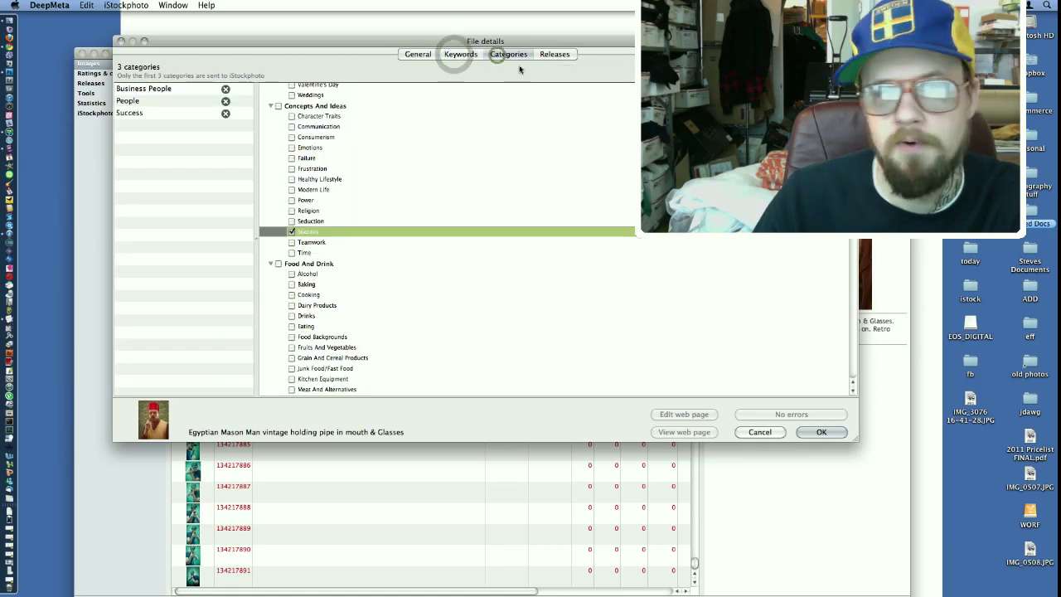
left_click(551, 54)
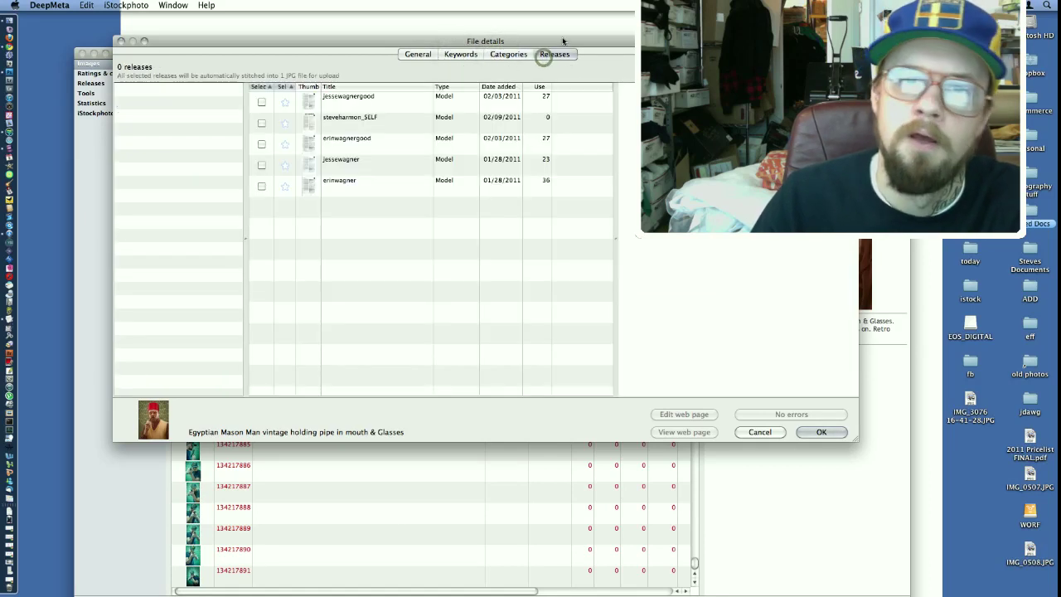
left_click(264, 124)
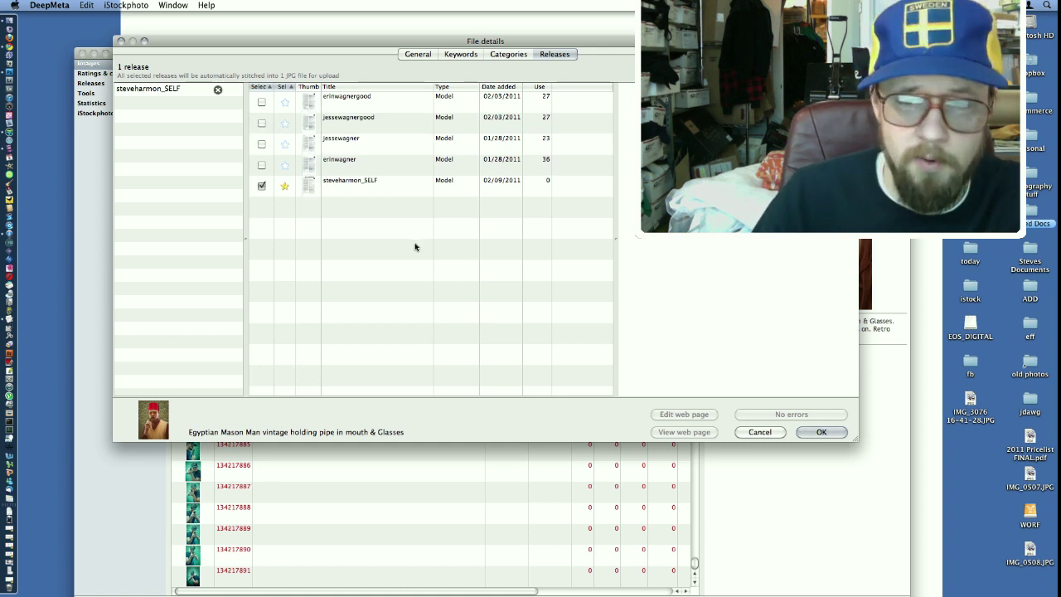
left_click(819, 432)
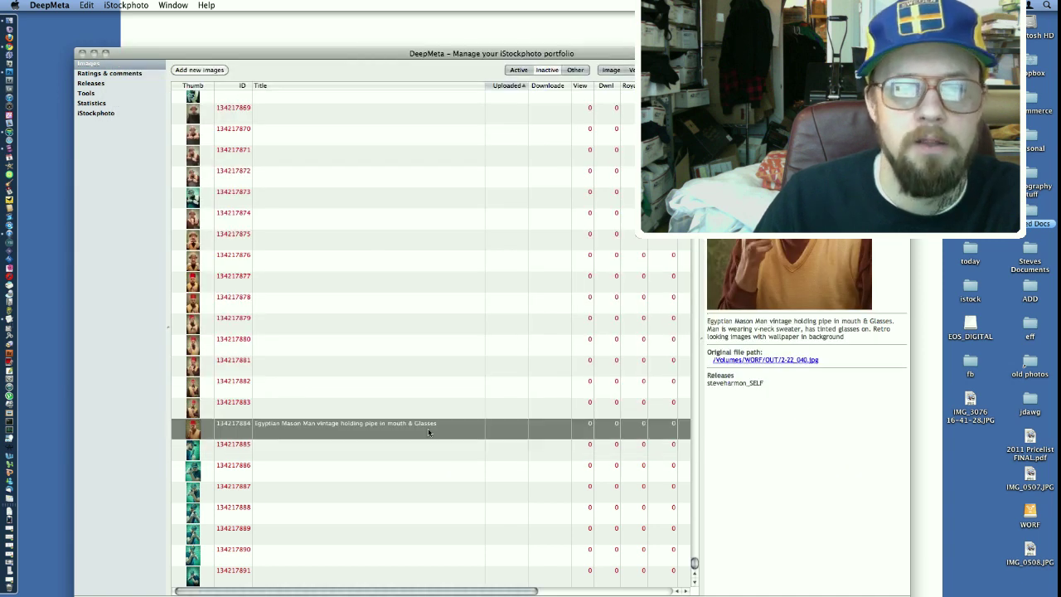
- Try attaching all listed model releases to the Egyptian Mason Man image, clear all except the last-listed one, and save
double_click(427, 429)
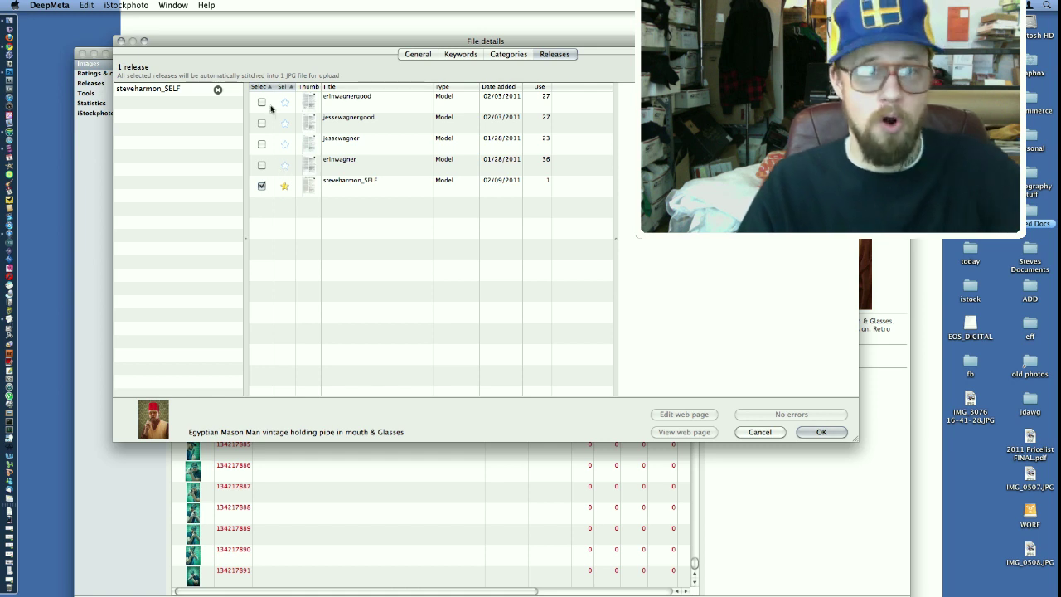
left_click(262, 165)
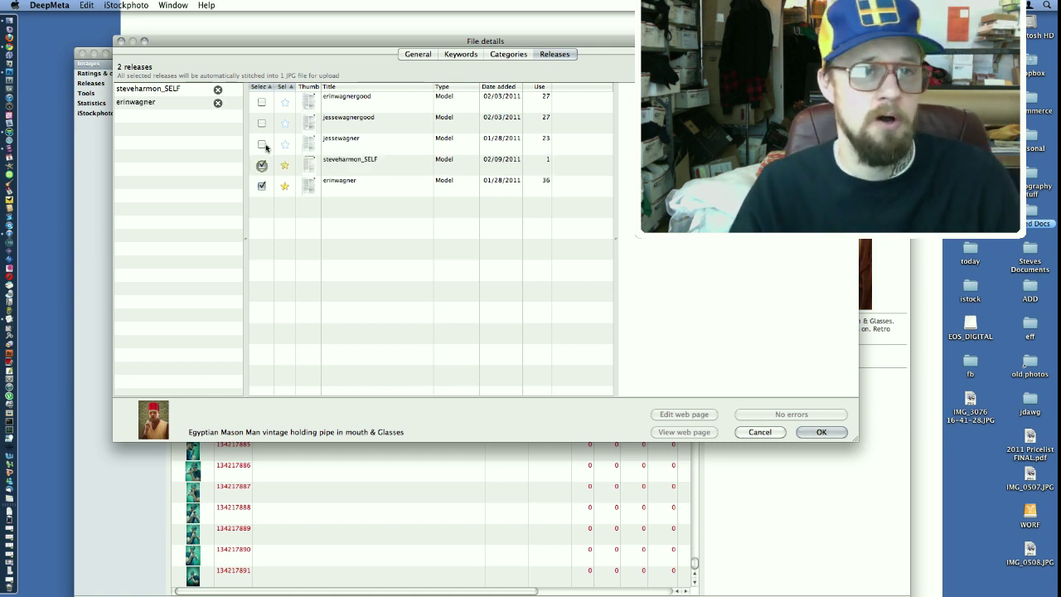
left_click(262, 144)
left_click(263, 102)
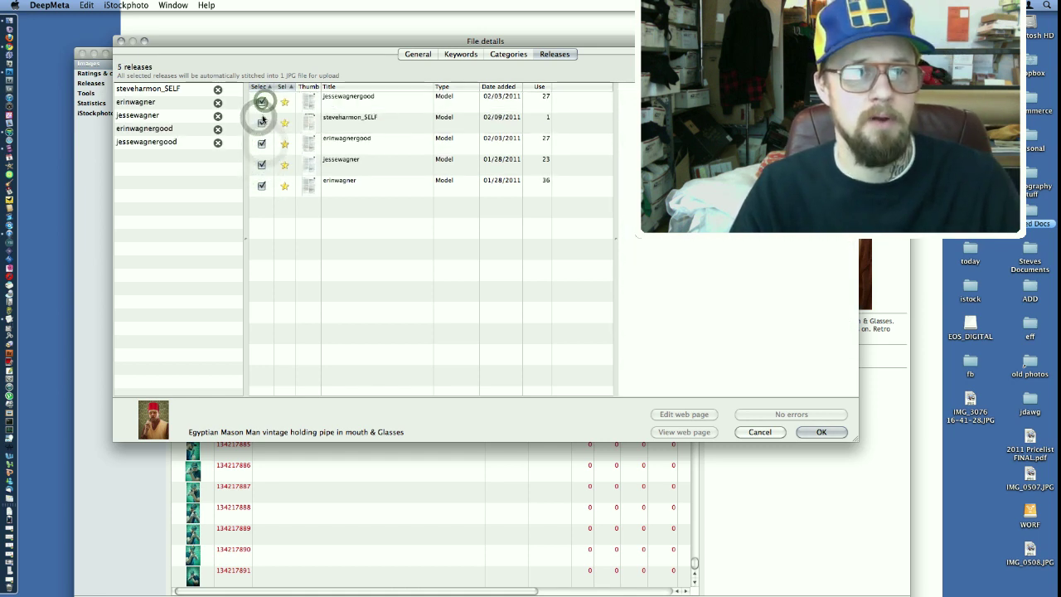
left_click(261, 124)
left_click(261, 124)
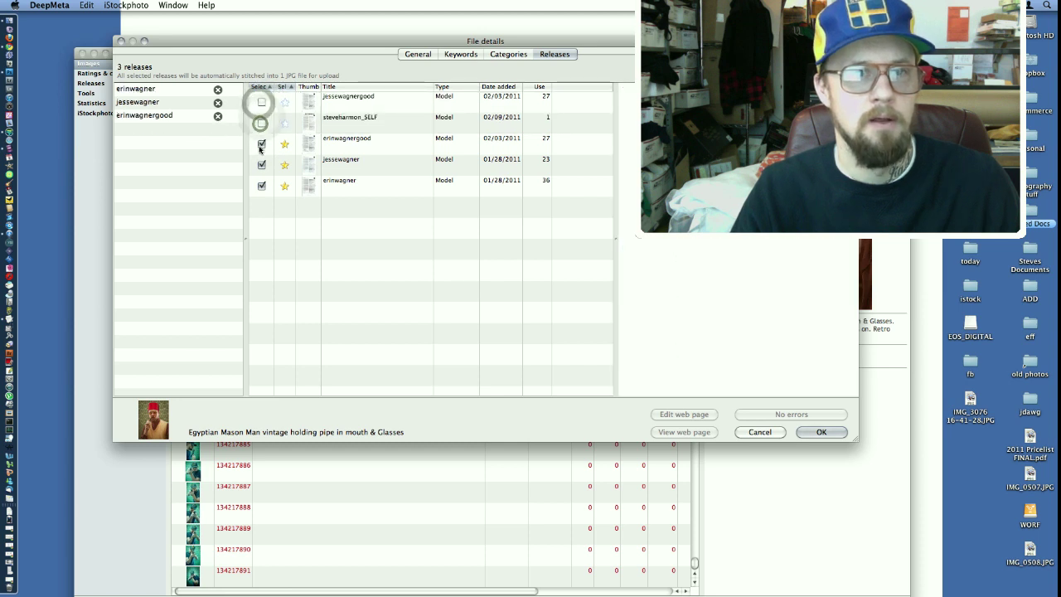
left_click(261, 145)
left_click(261, 165)
left_click(805, 433)
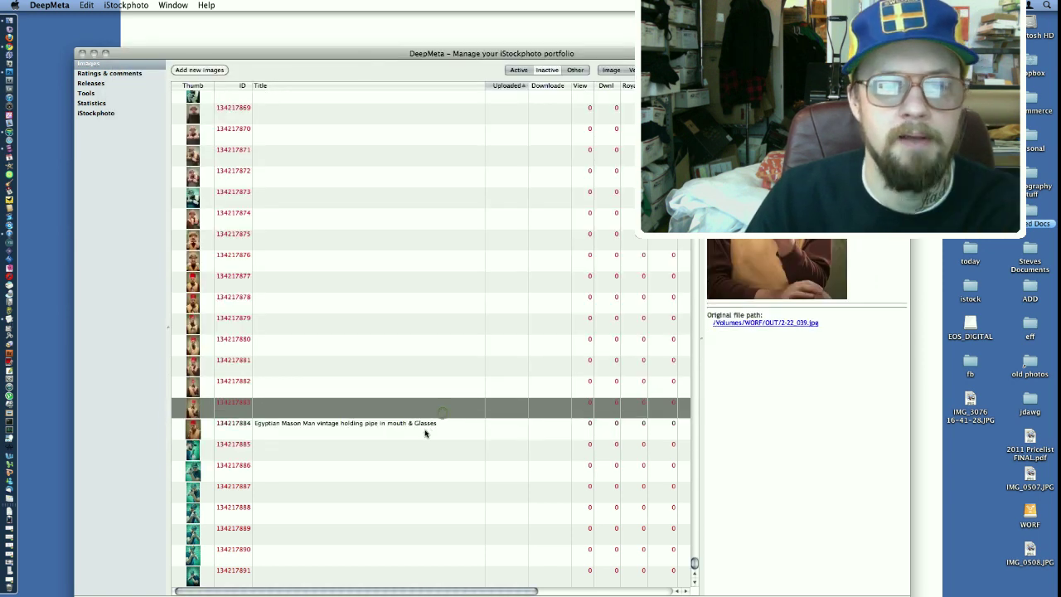
- Detach the last-listed release from the Egyptian Mason Man image, attach the release ending in _SELF instead, and save
double_click(428, 425)
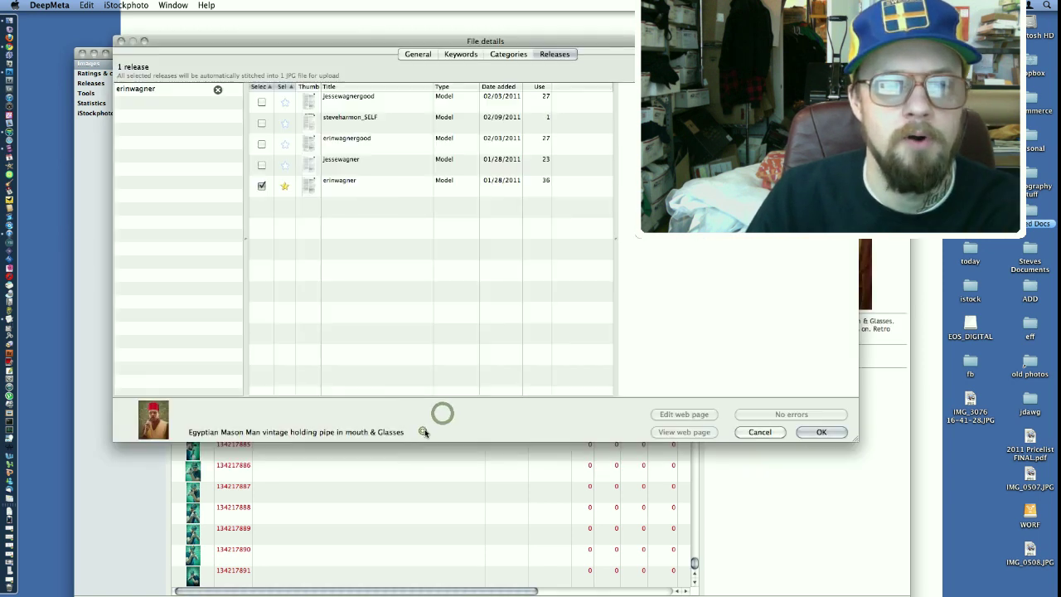
left_click(262, 186)
left_click(262, 123)
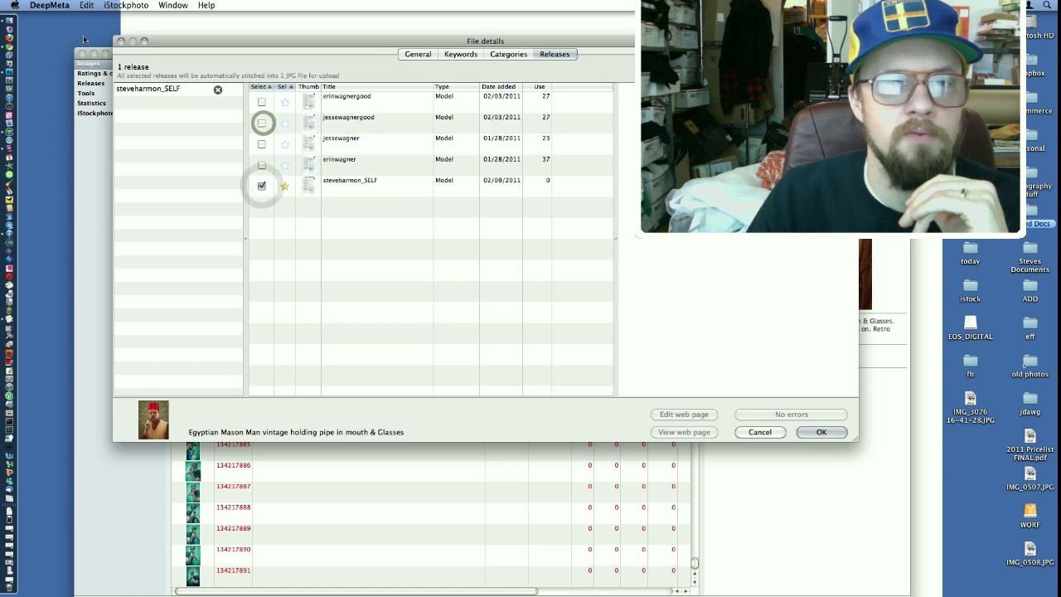
left_click(821, 432)
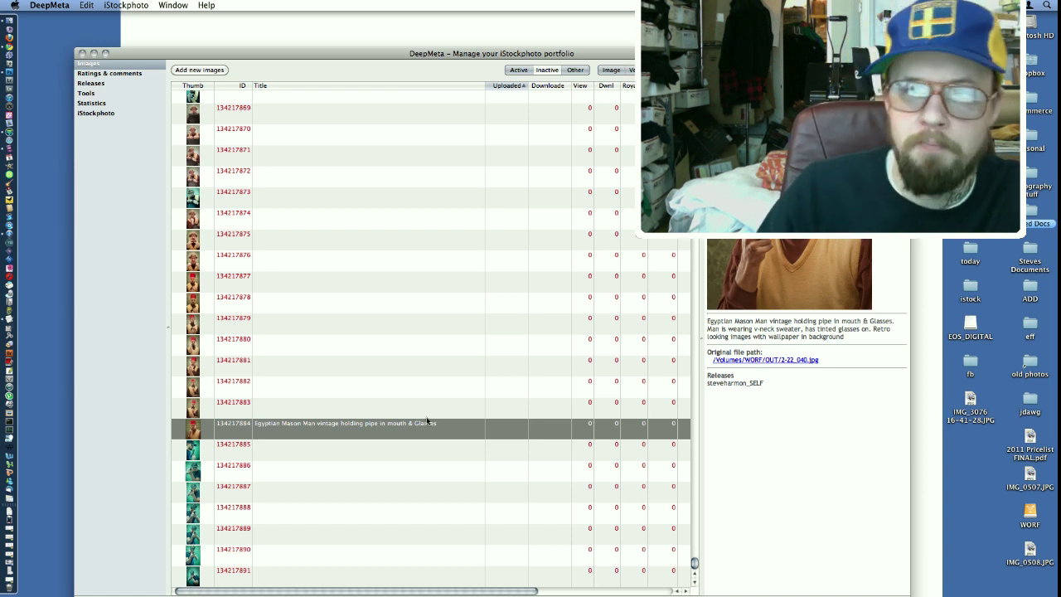
- Preview the untitled images of the man in the red fez, from 134217877 through 134217880
left_click(297, 282)
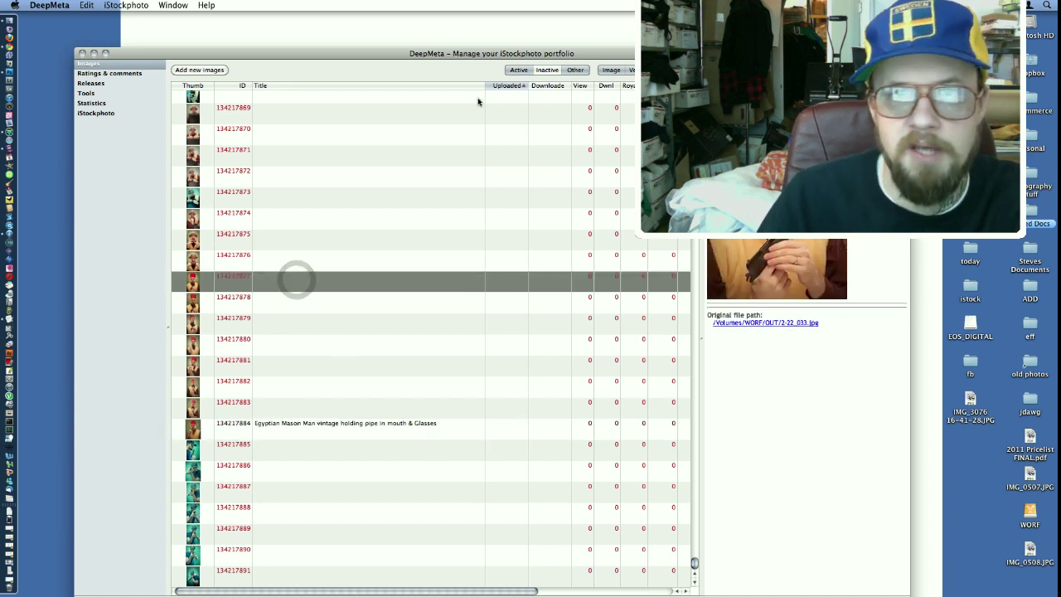
left_click_drag(487, 53, 245, 214)
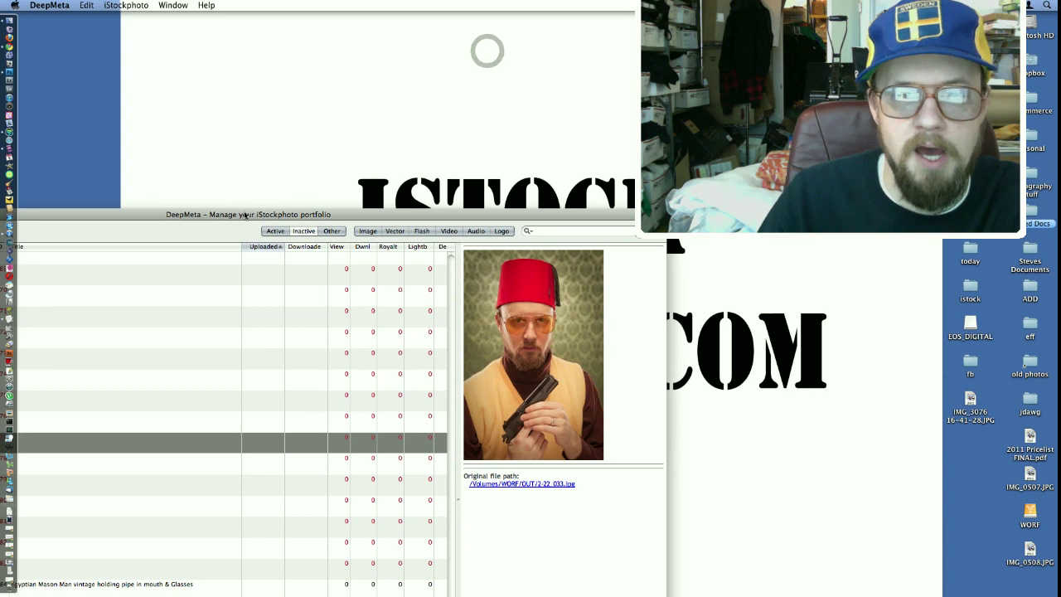
double_click(246, 215)
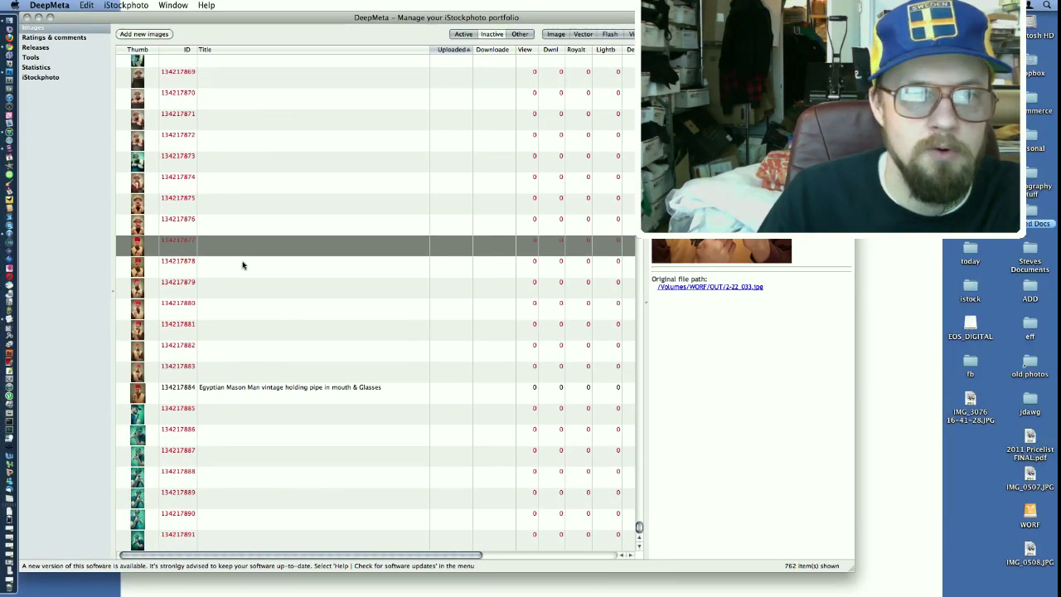
left_click(243, 266)
left_click(279, 286)
left_click(276, 307)
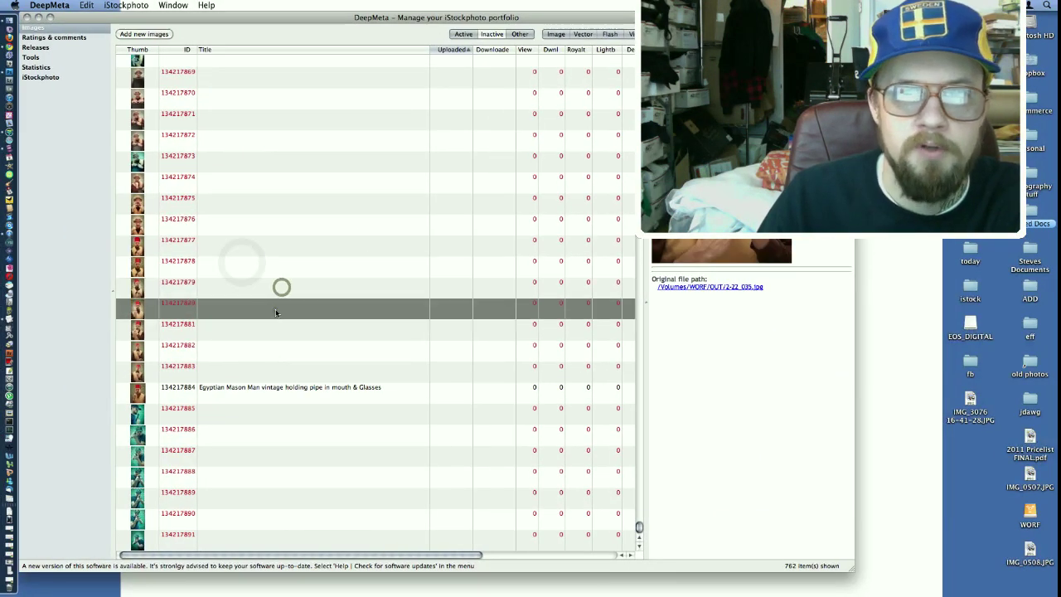
left_click_drag(396, 18, 190, 117)
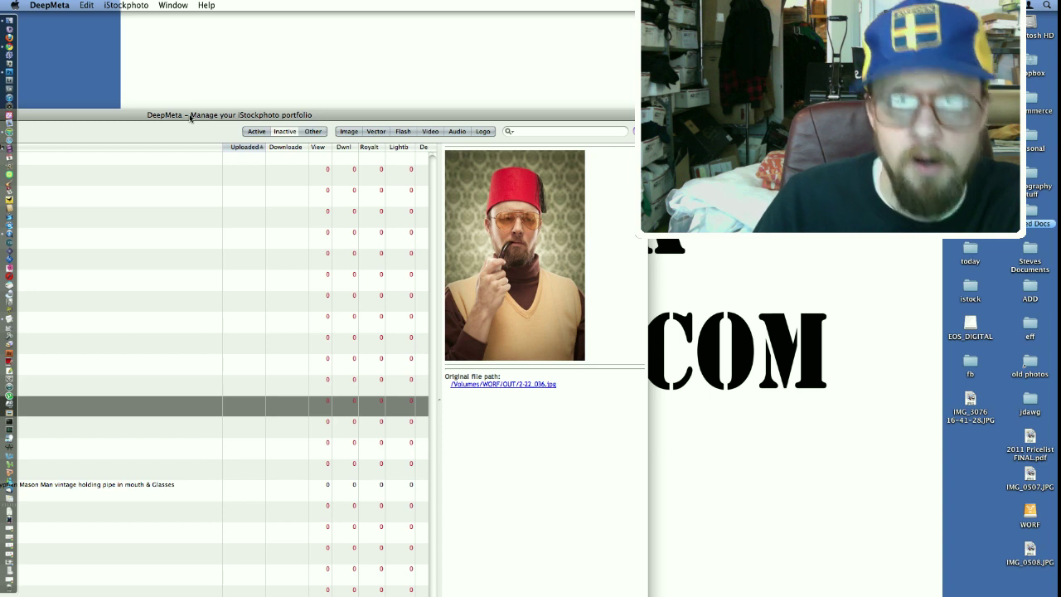
left_click_drag(190, 117, 340, 19)
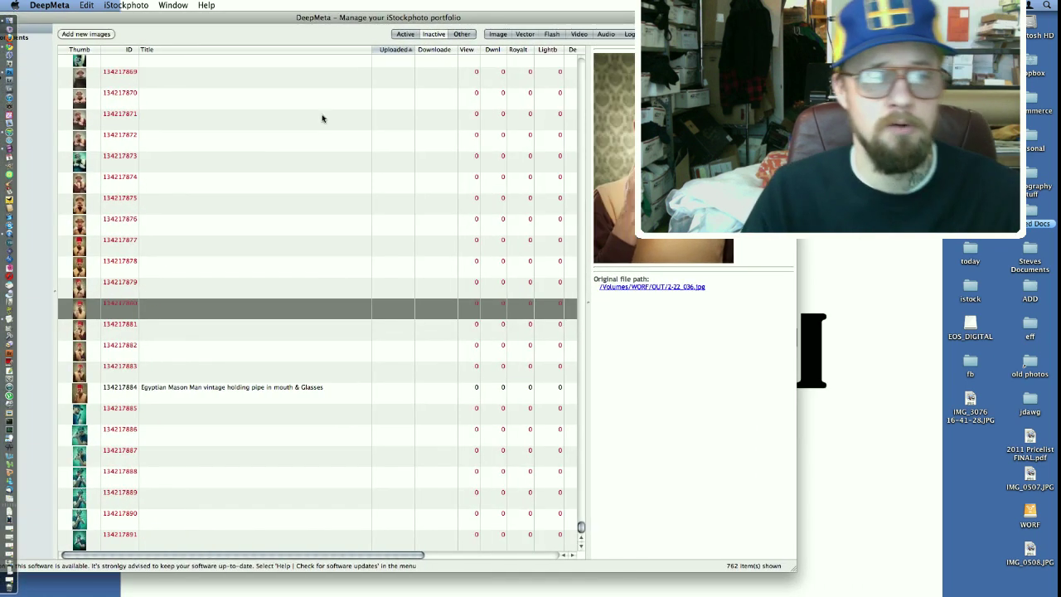
- Copy the metadata of the titled Egyptian Mason Man image, 134217884
left_click(235, 389)
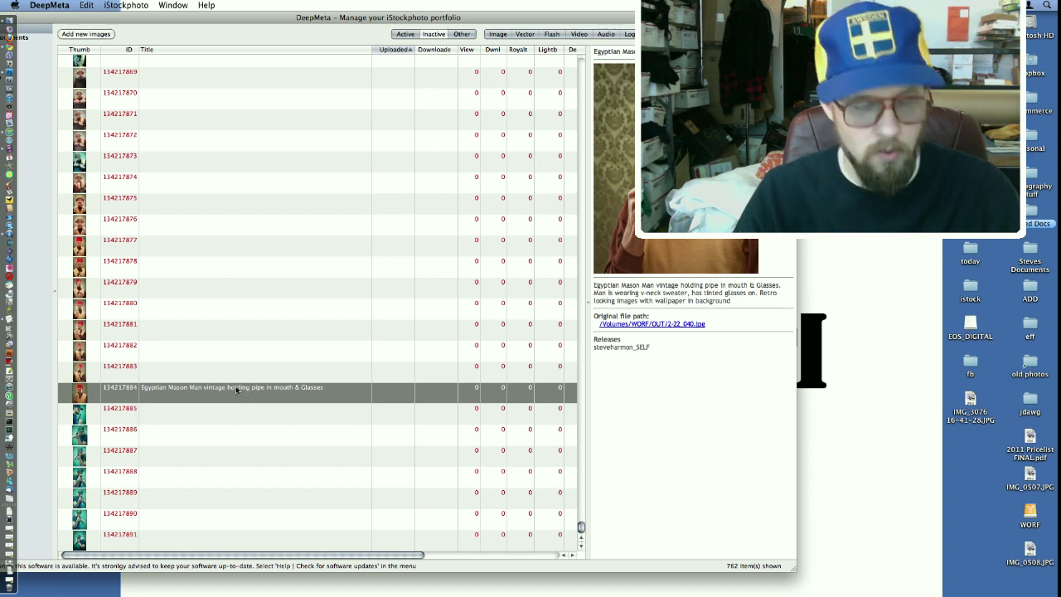
left_click(235, 390)
left_click(236, 390)
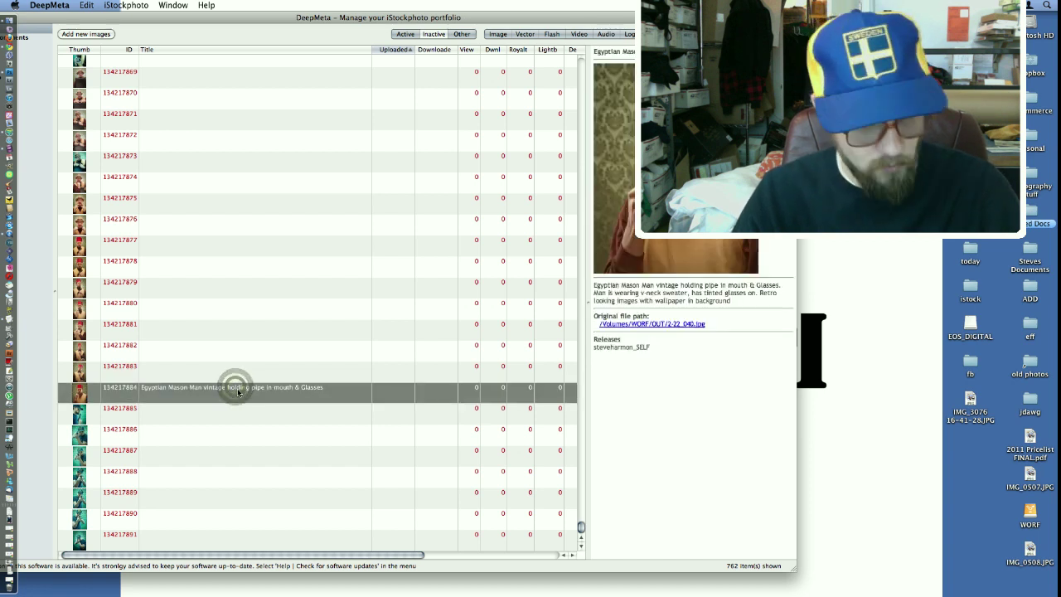
right_click(238, 391)
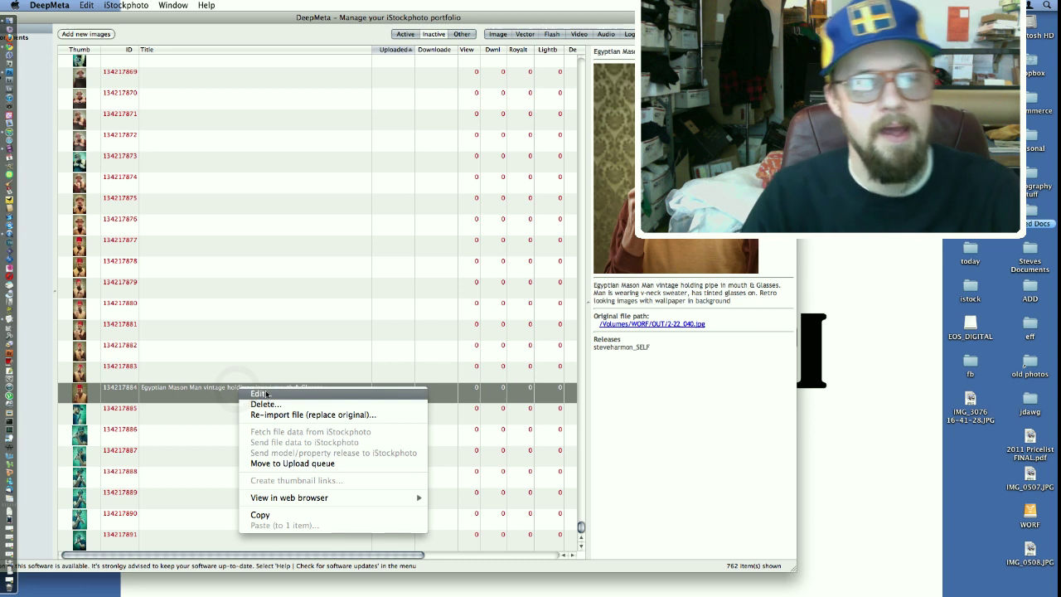
left_click(279, 515)
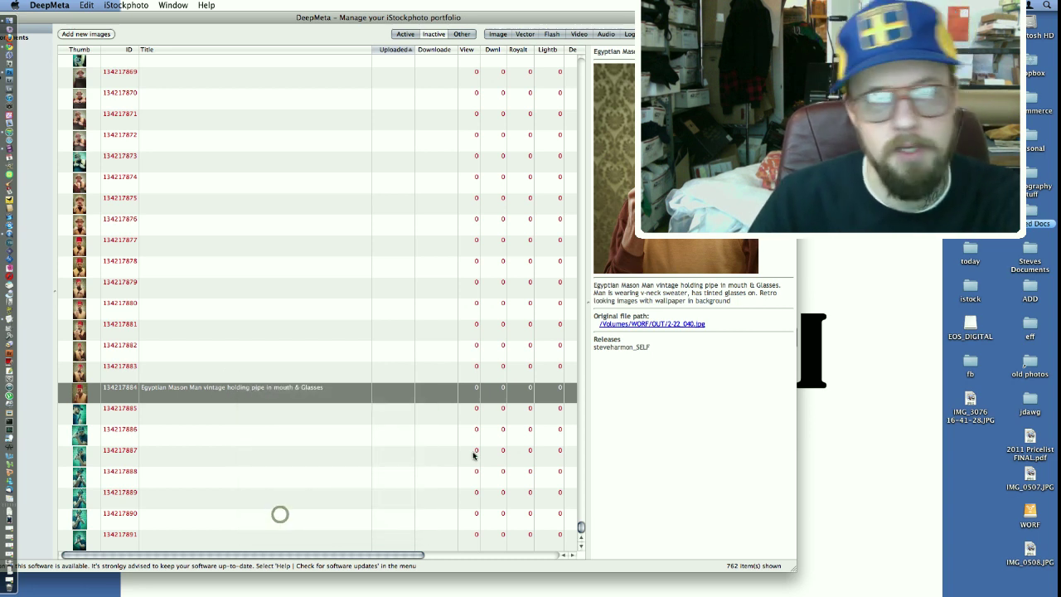
- Paste the copied title, description, keywords, categories and release onto images 134217880 through 134217883, without overwriting
left_click(228, 372)
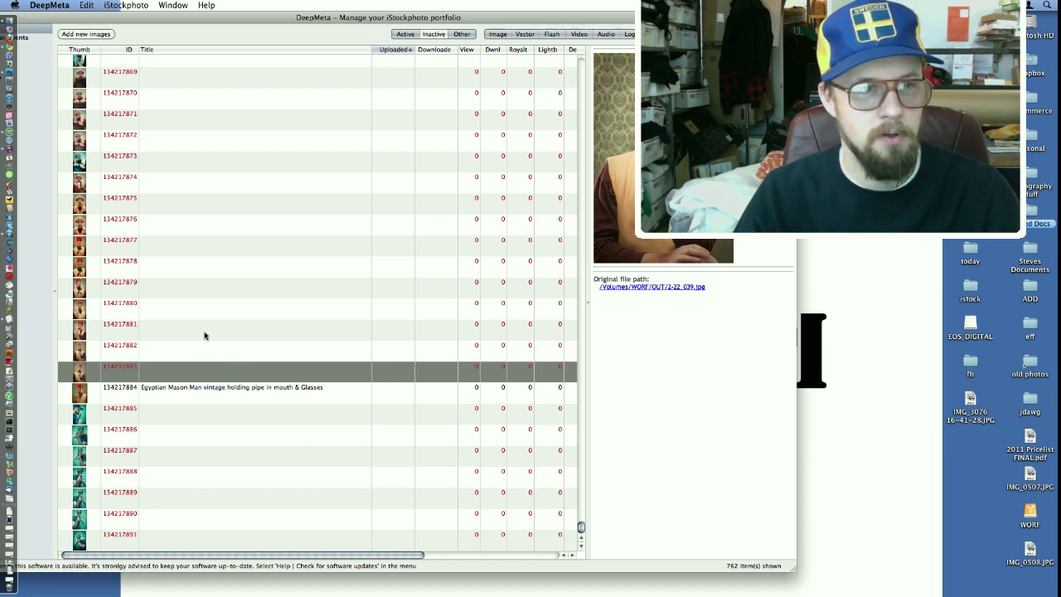
left_click(201, 290)
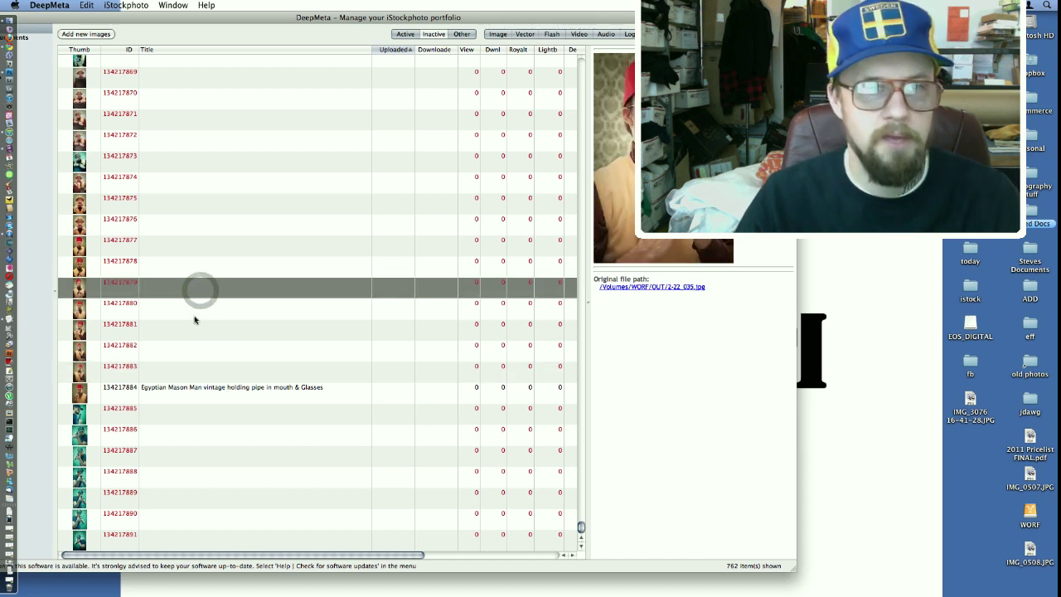
left_click(195, 319)
left_click(193, 371, "shift")
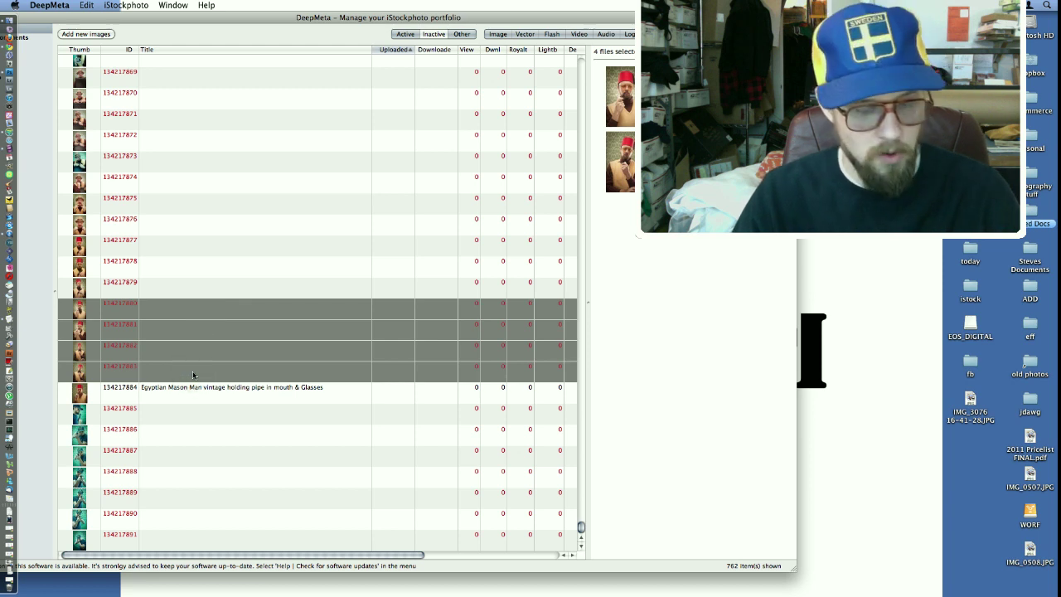
right_click(193, 374)
left_click(237, 507)
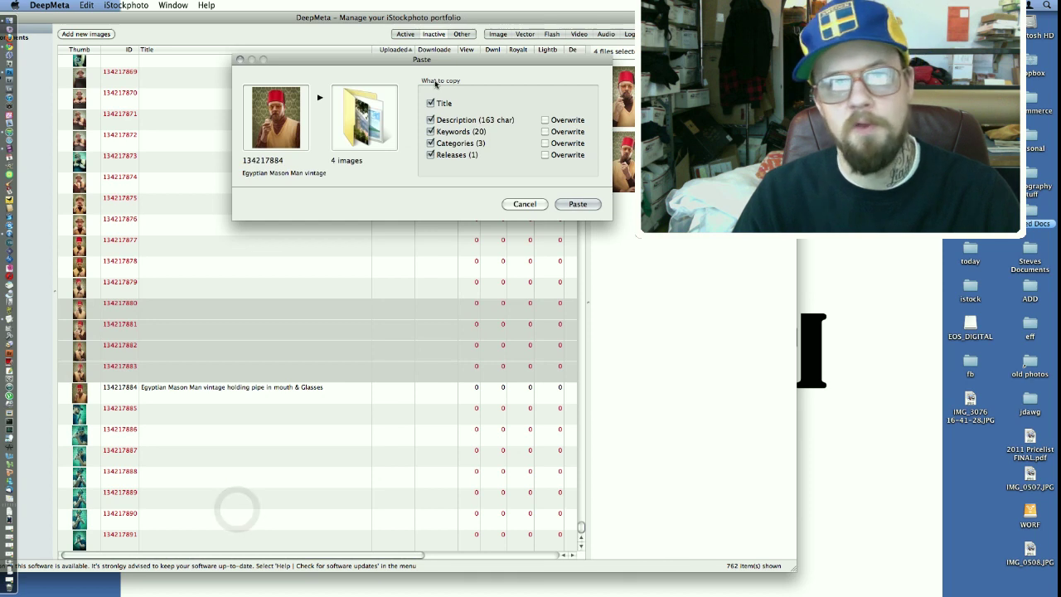
left_click_drag(441, 114, 271, 139)
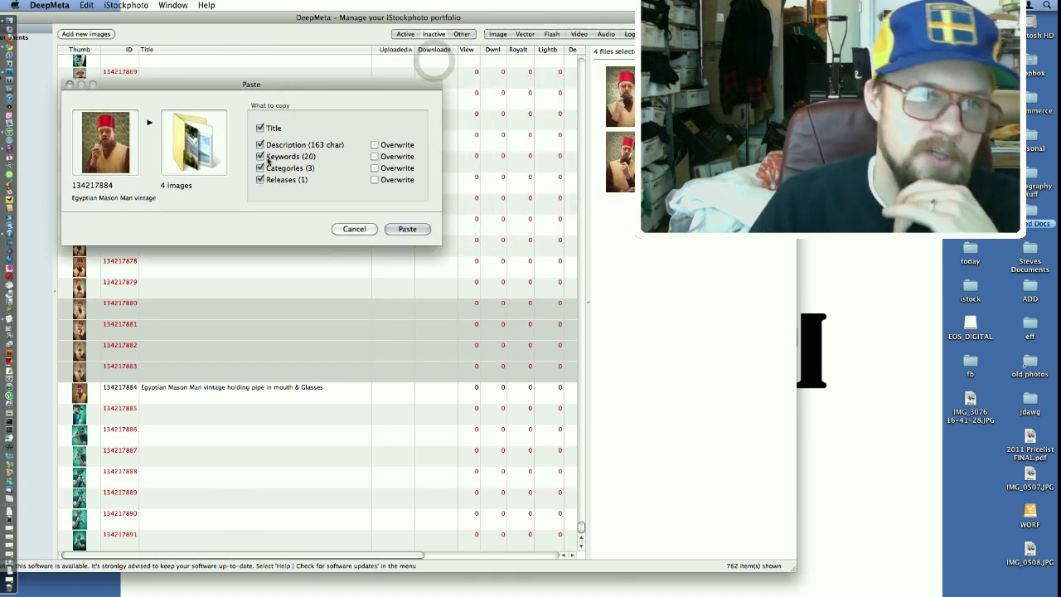
left_click(408, 231)
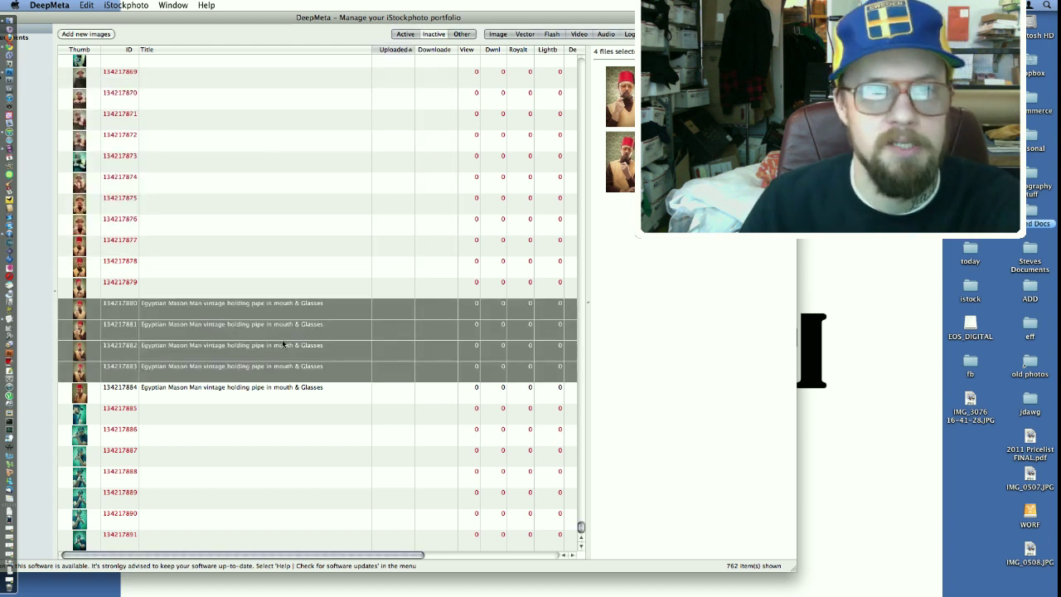
- Open the general details of image 134217883 and replace "vintage" with "retro" in its title
double_click(207, 374)
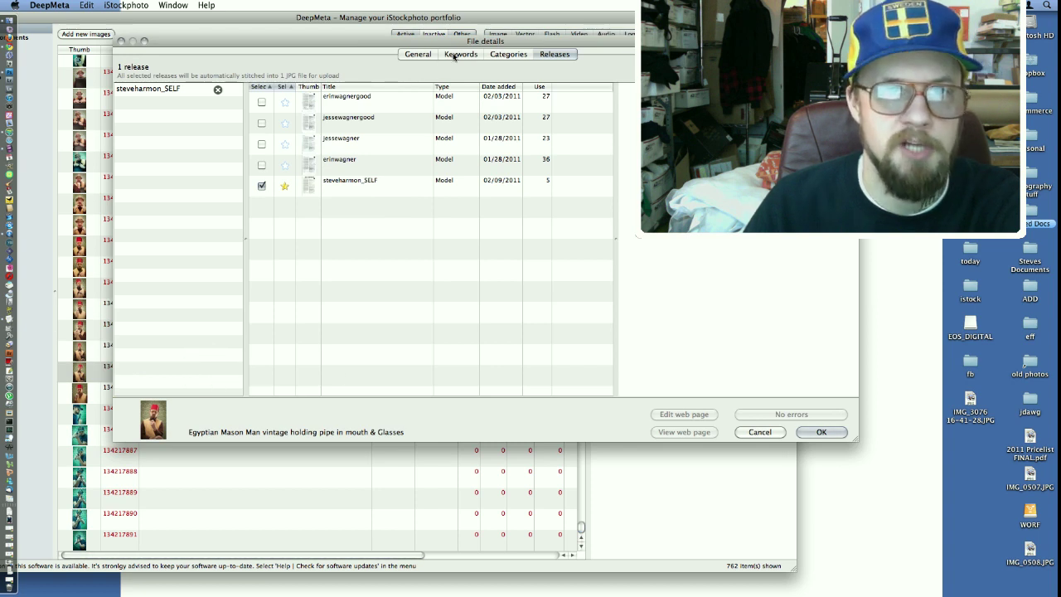
left_click(418, 55)
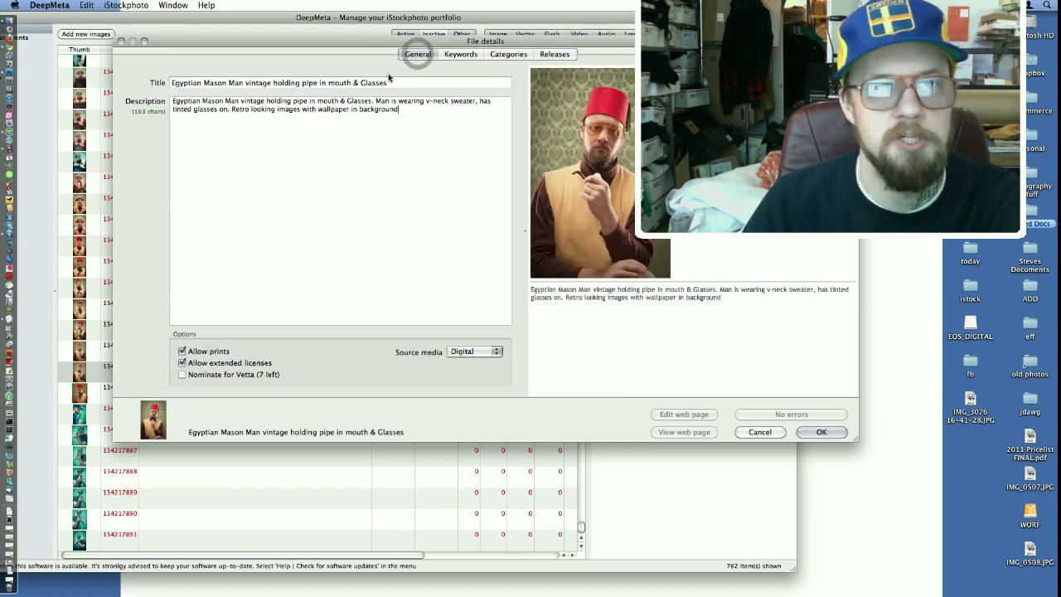
left_click(203, 84)
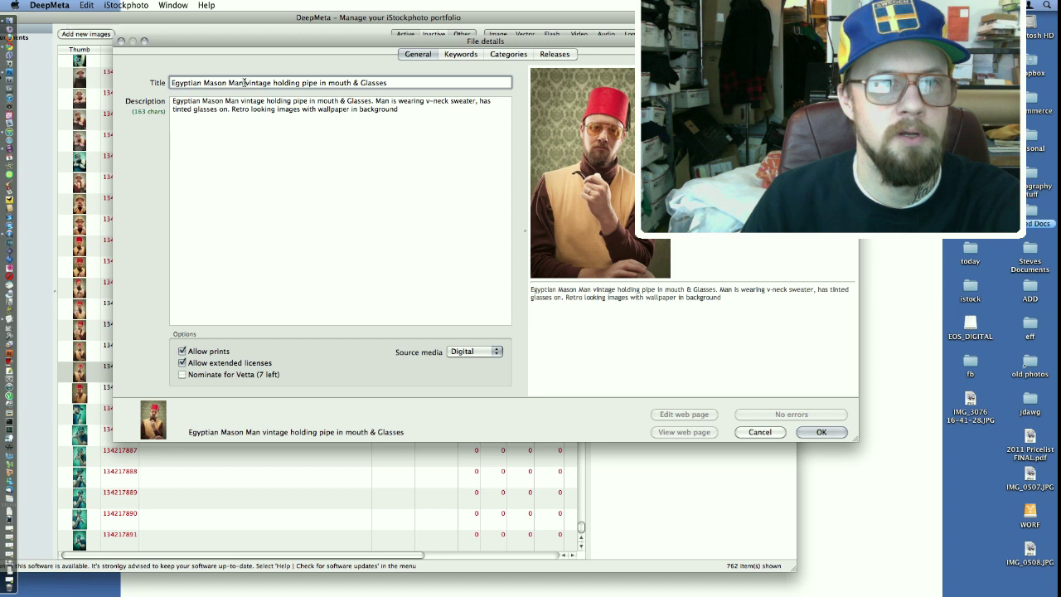
left_click(242, 82)
double_click(235, 82)
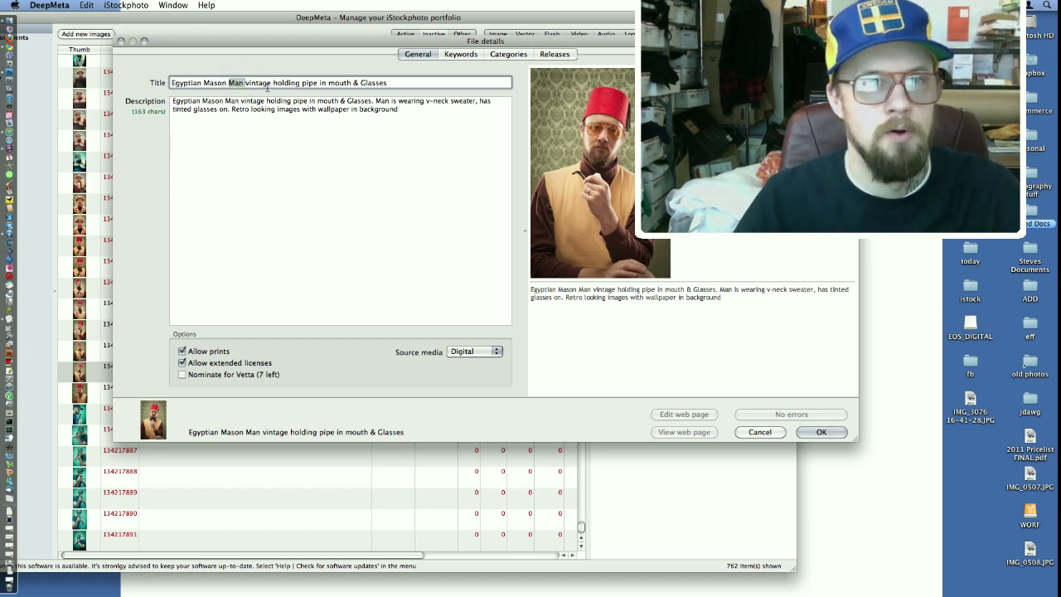
double_click(259, 83)
type("retro")
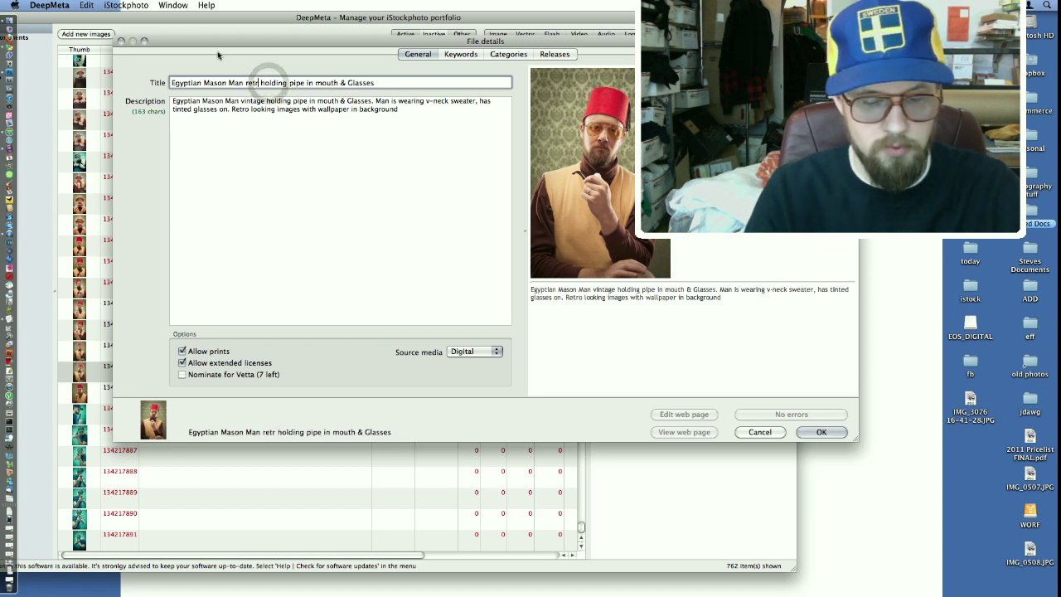
- Replace "holding" with "thinking" in the title of image 134217883
double_click(285, 83)
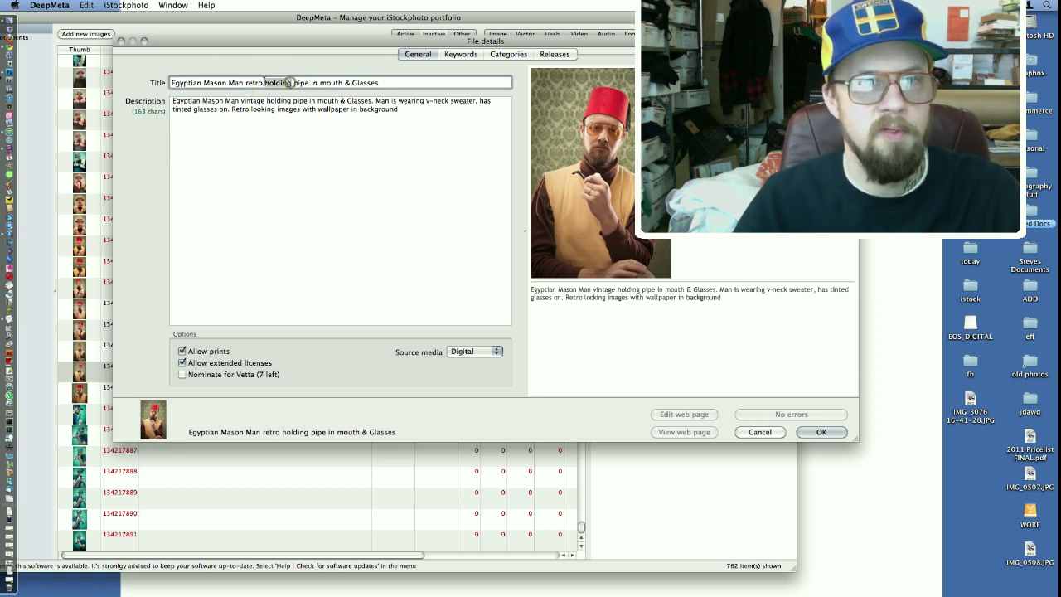
type("thi")
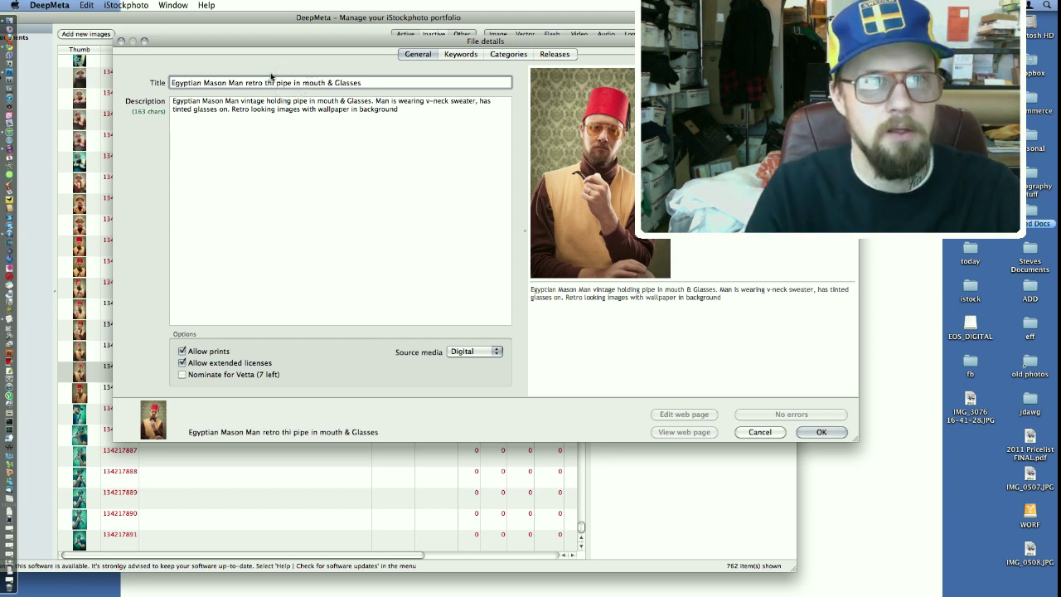
type("nkg")
key("BackSpace")
type("ing with")
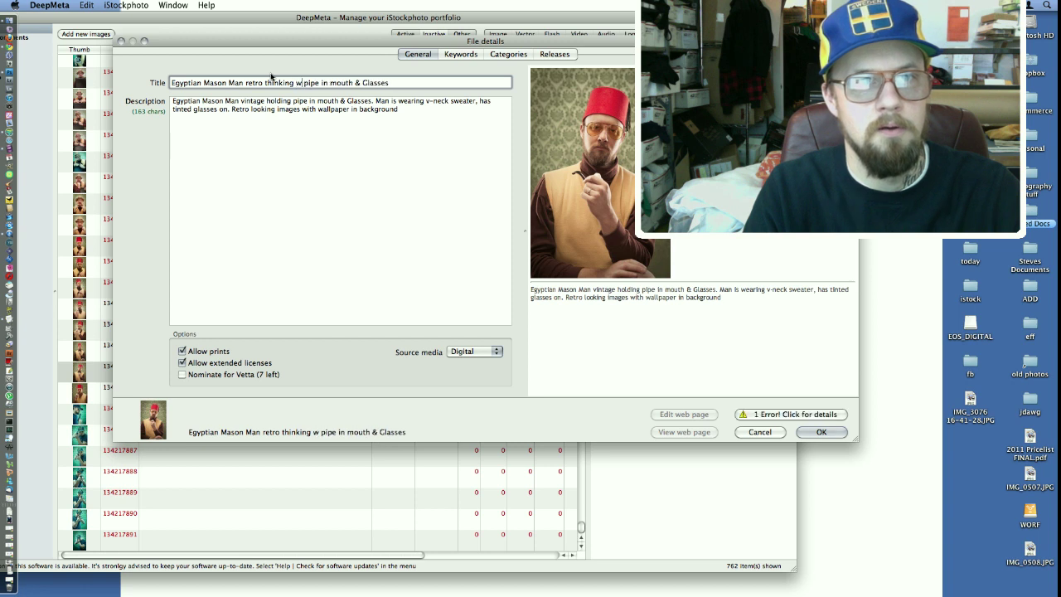
key("BackSpace")
key("BackSpace")
key("BackSpace")
key("BackSpace")
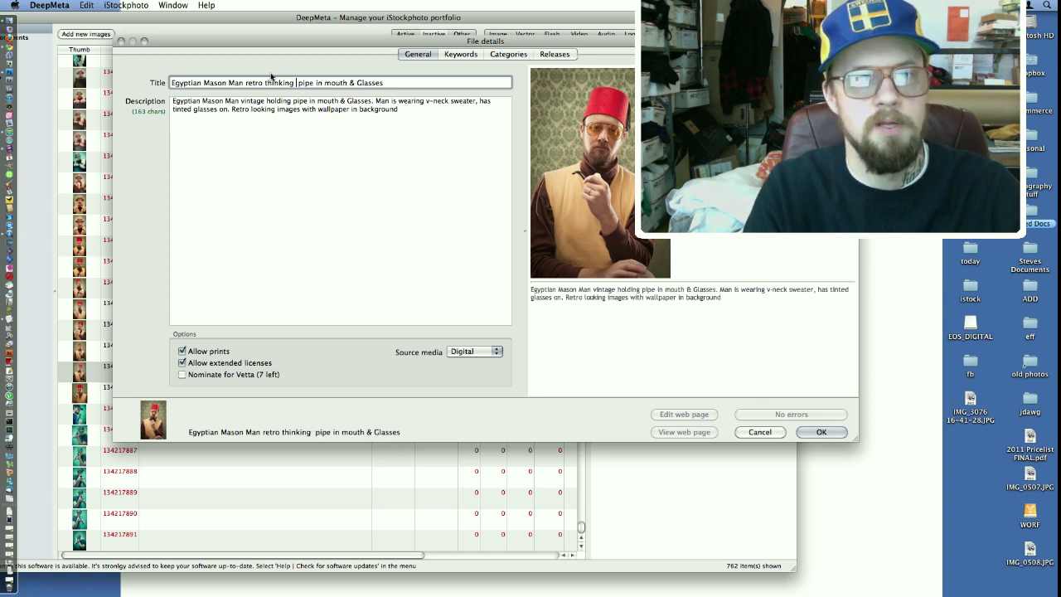
key("BackSpace")
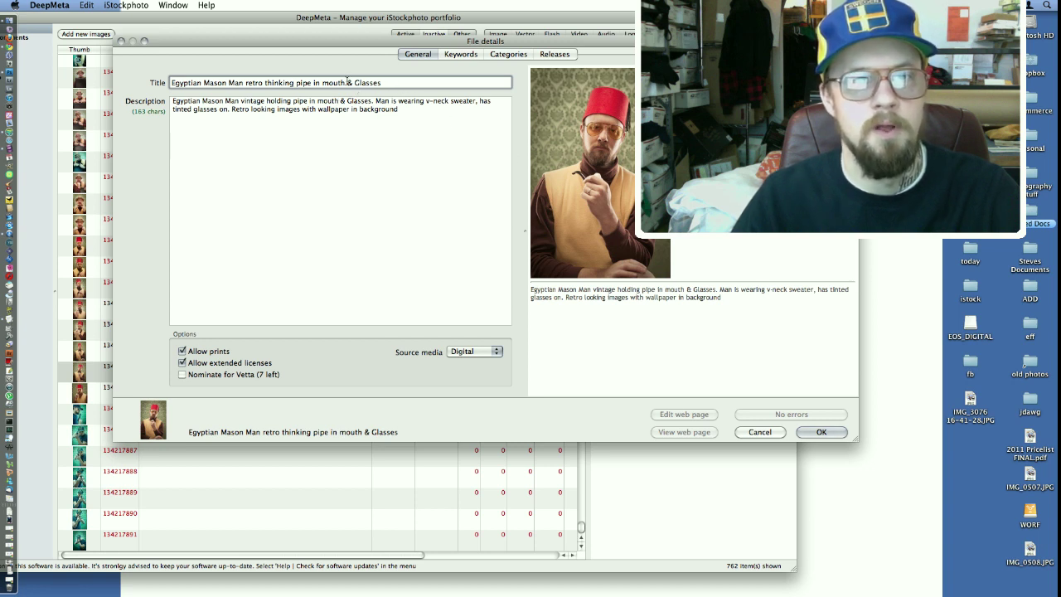
- Change the end of the title to "with pipe & fez Glasses" and save the details of image 134217883
left_click_drag(348, 80, 295, 83)
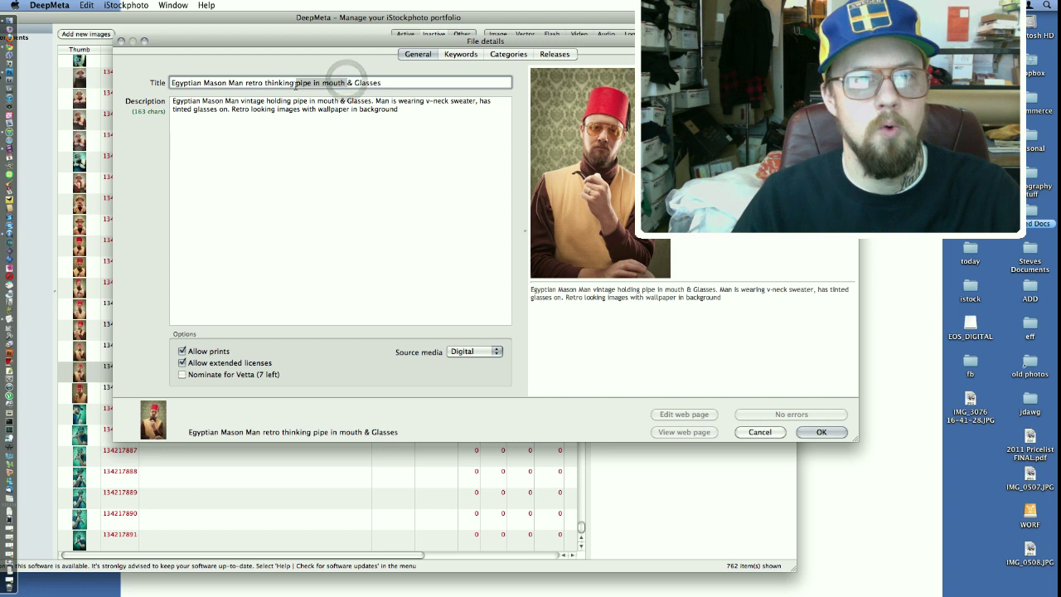
type("with hpip")
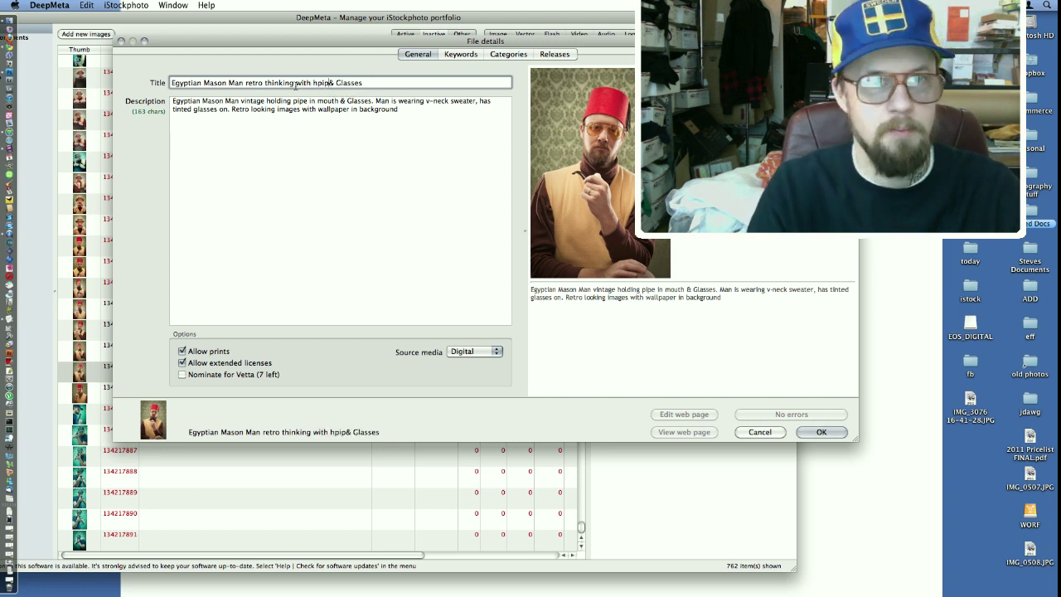
key("BackSpace")
key("BackSpace")
key("BackSpace")
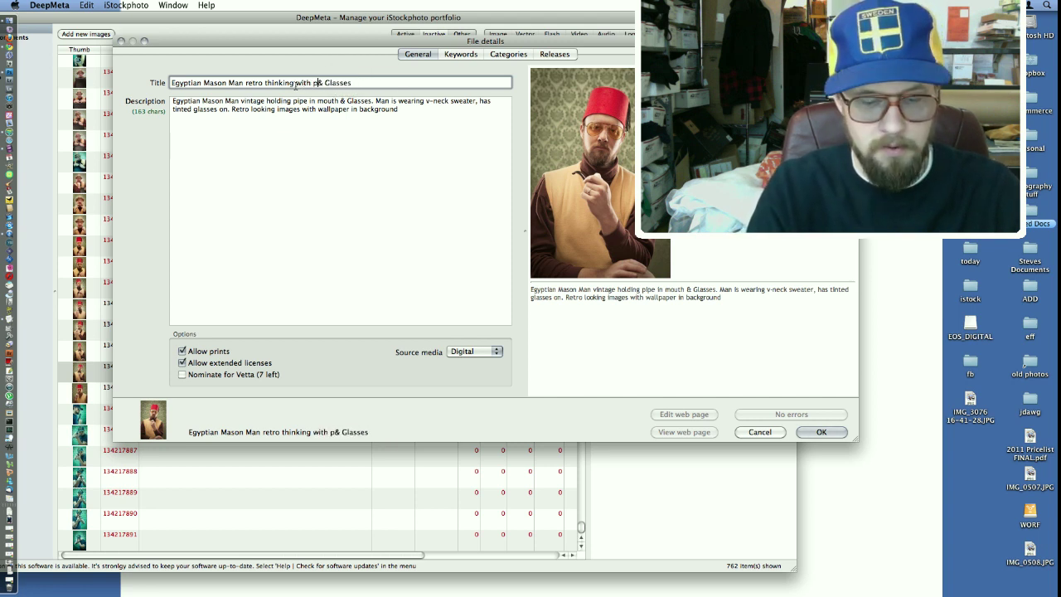
type("ipe ")
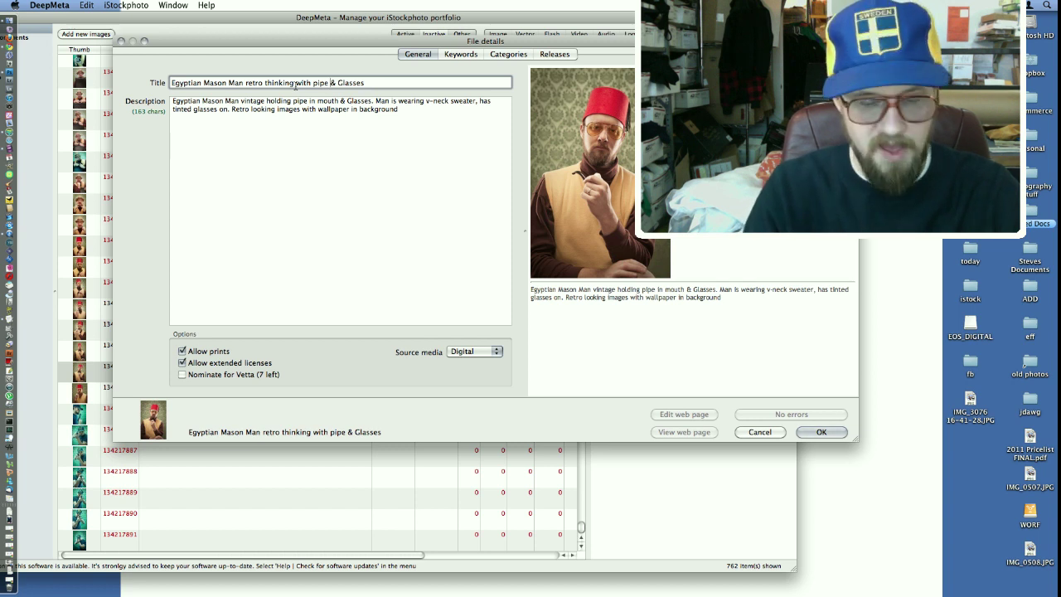
type("& fex")
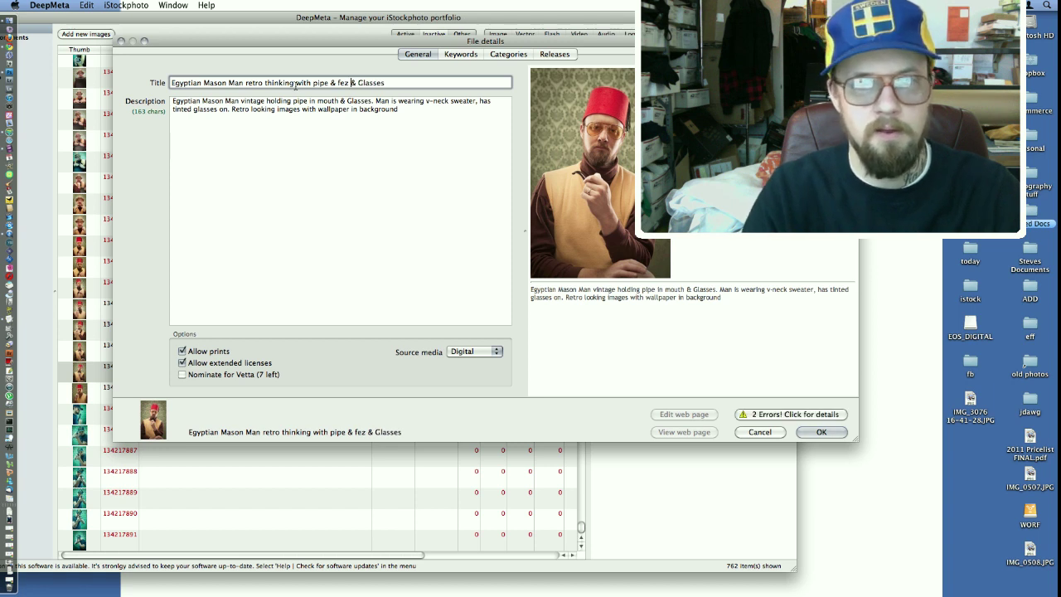
left_click(352, 83)
key("BackSpace")
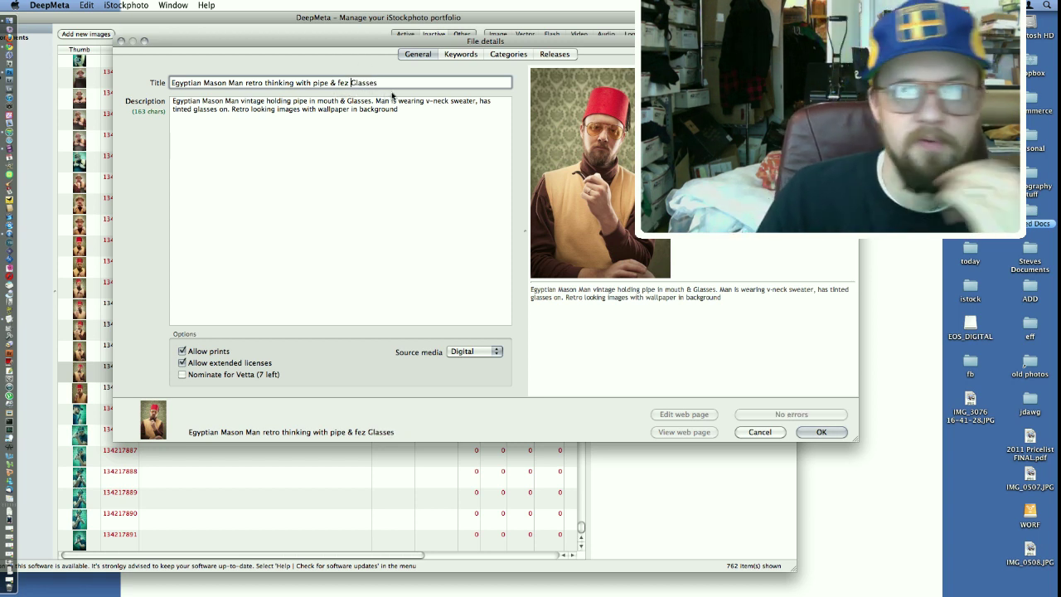
key("BackSpace")
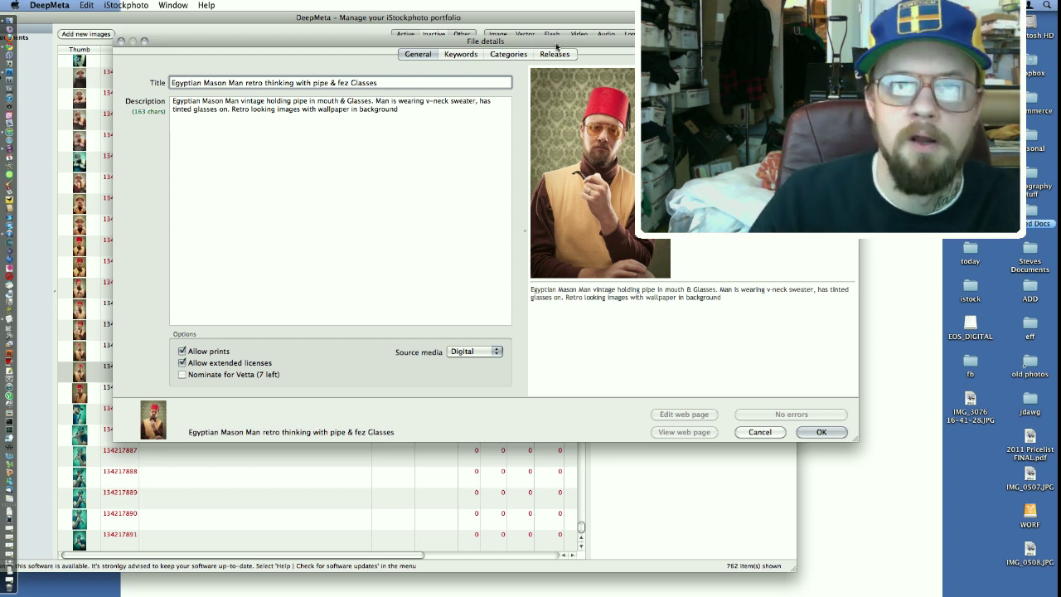
left_click_drag(556, 47, 503, 29)
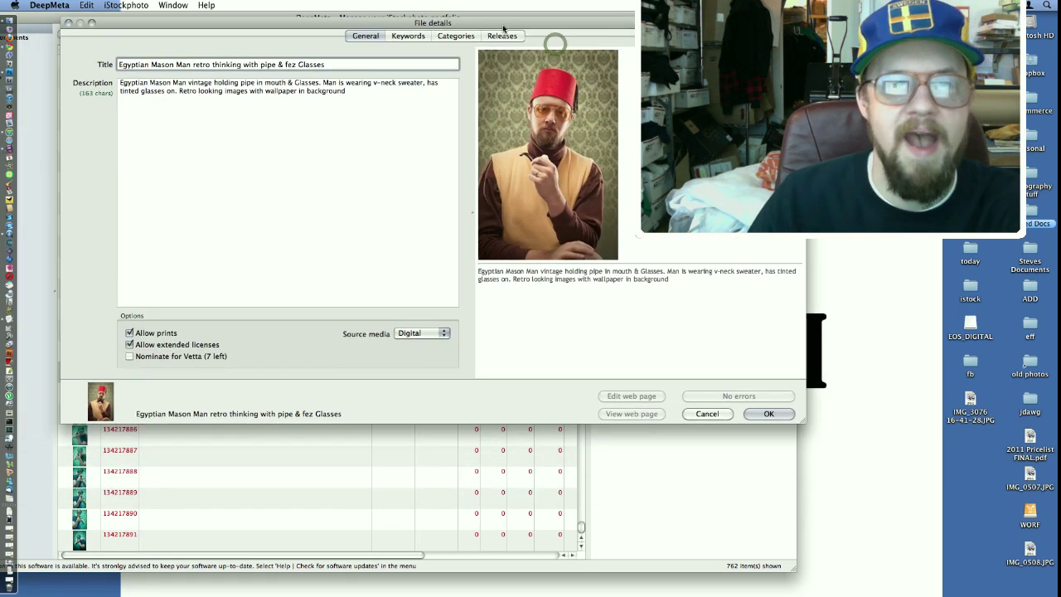
left_click(765, 414)
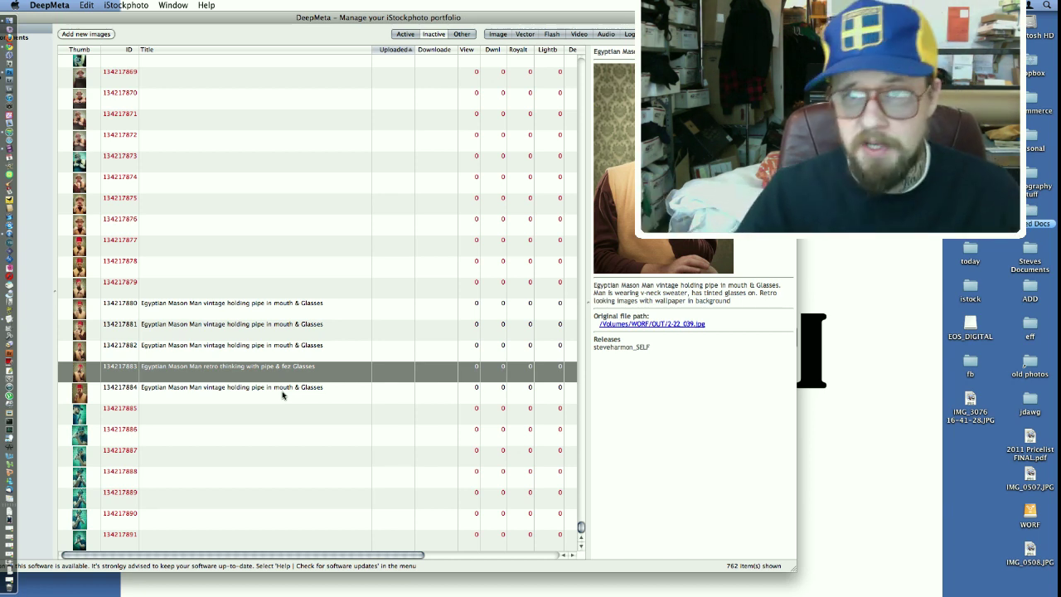
- Show the files ready for iStockphoto and add images 134217883 and 134217884 to the DeepMeta upload queue
left_click_drag(157, 17, 270, 13)
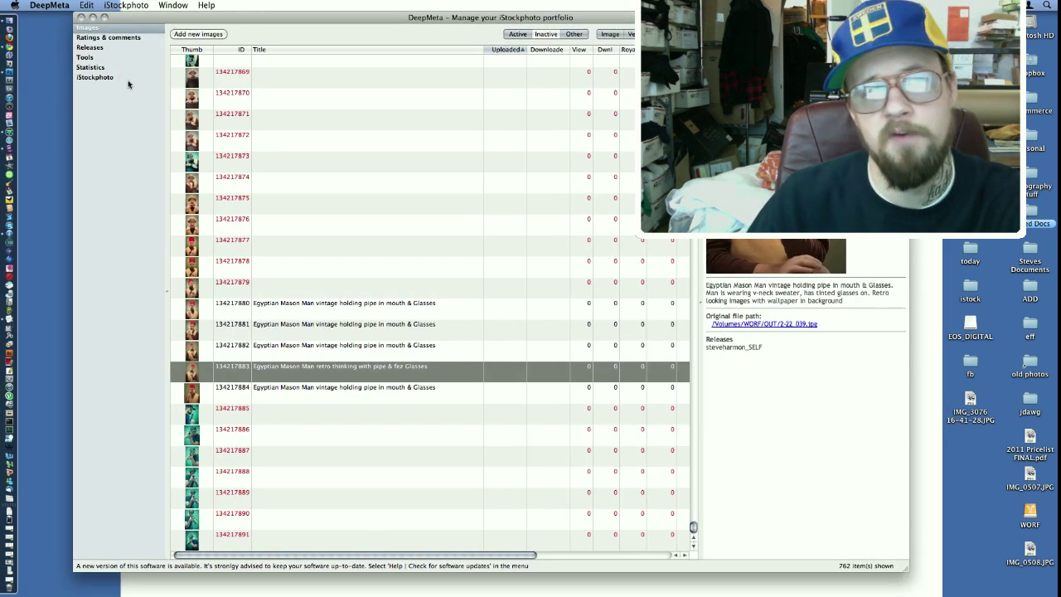
left_click(100, 78)
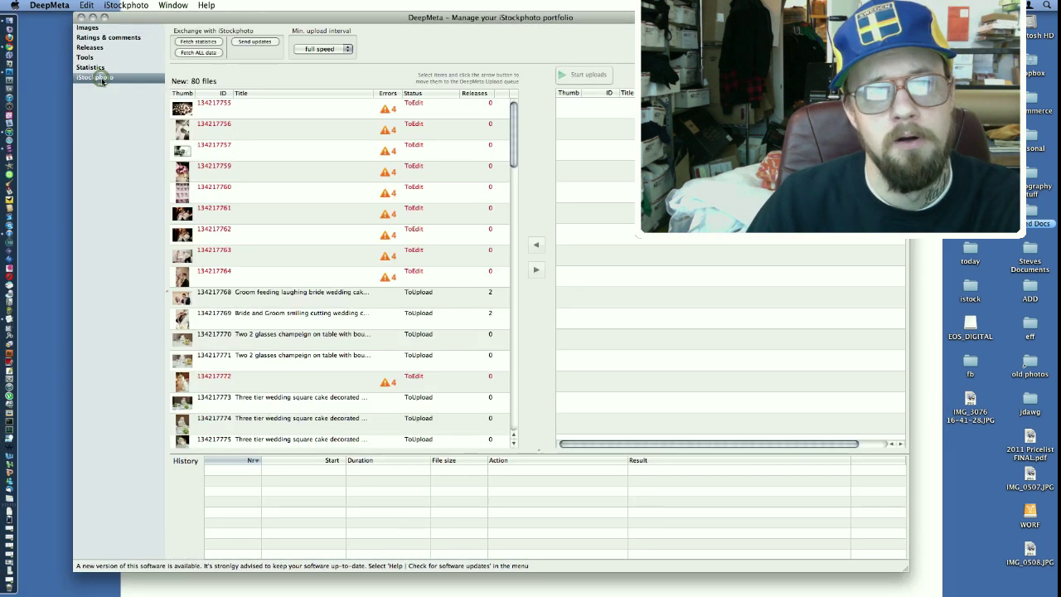
left_click_drag(515, 146, 488, 448)
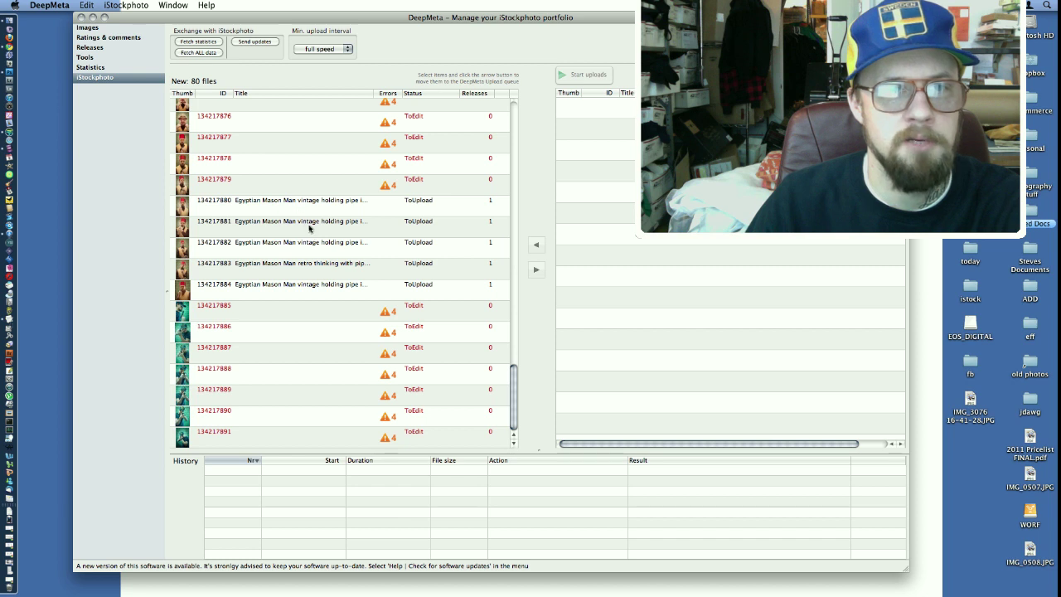
left_click(297, 298)
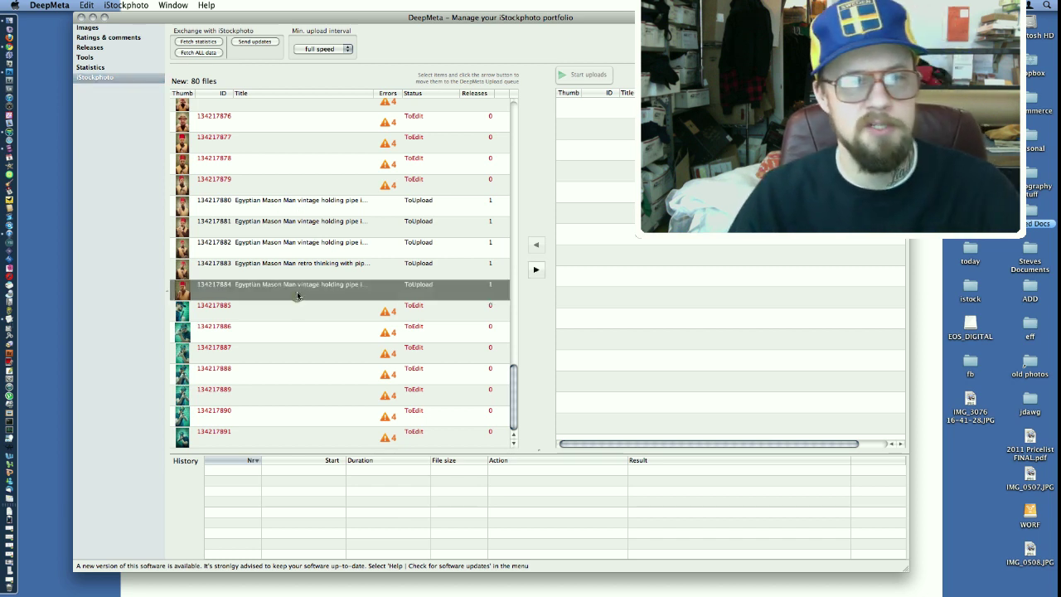
left_click(305, 271, "shift")
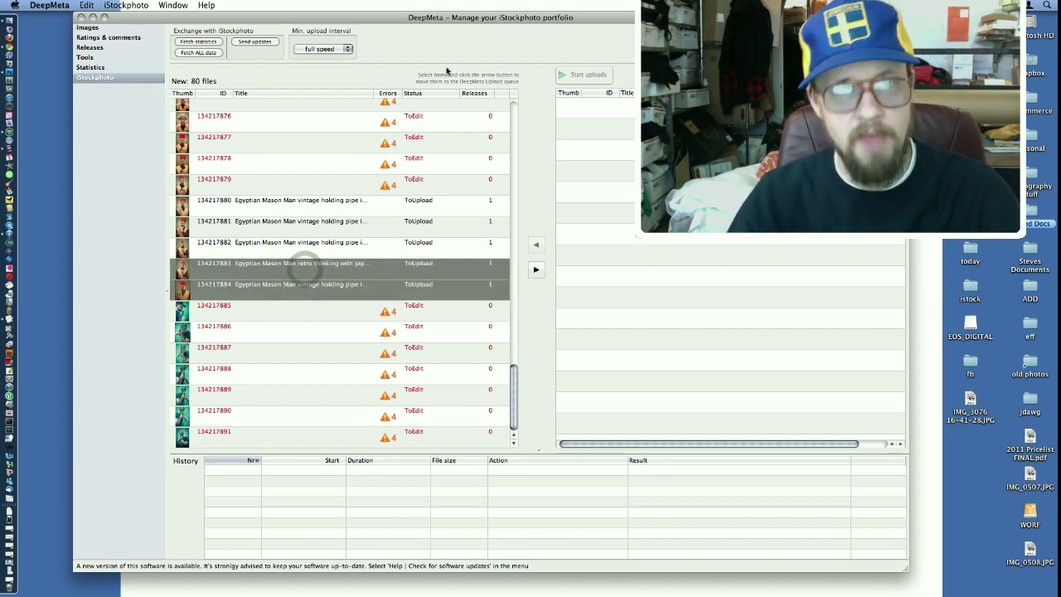
left_click_drag(479, 22, 393, 22)
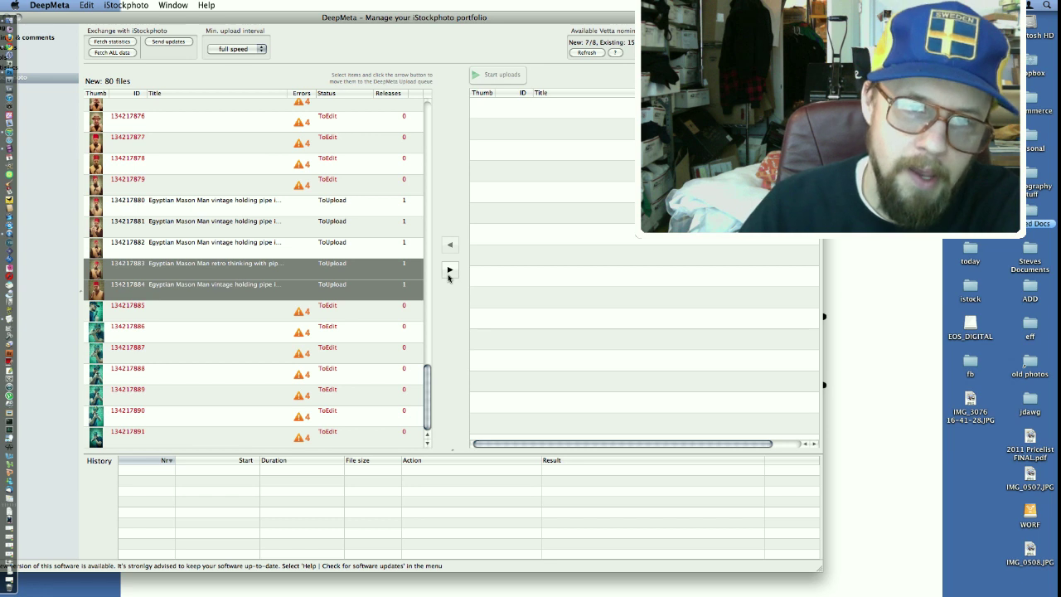
left_click(449, 271)
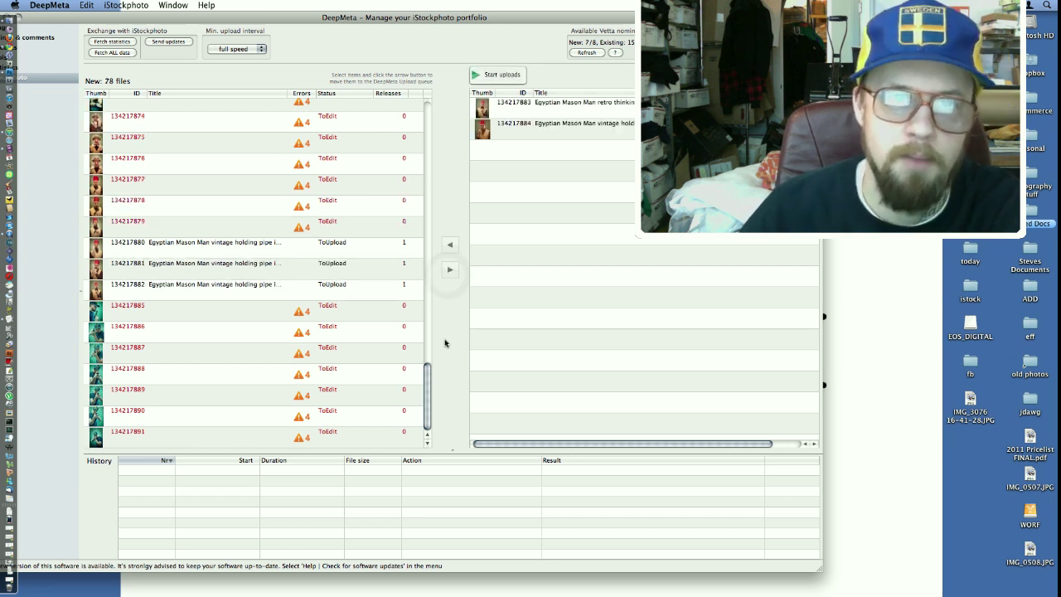
- Set the minimum upload interval to 30 min
mouse_move(464, 16)
left_mouse_down()
mouse_move(432, 20)
mouse_move(447, 20)
left_mouse_up()
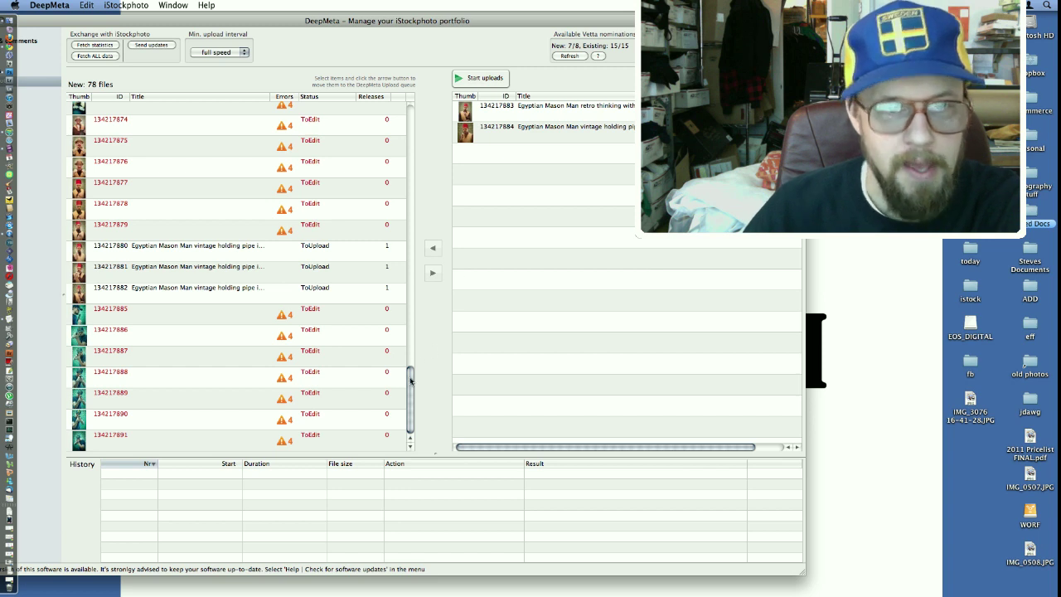
left_click_drag(407, 394, 409, 426)
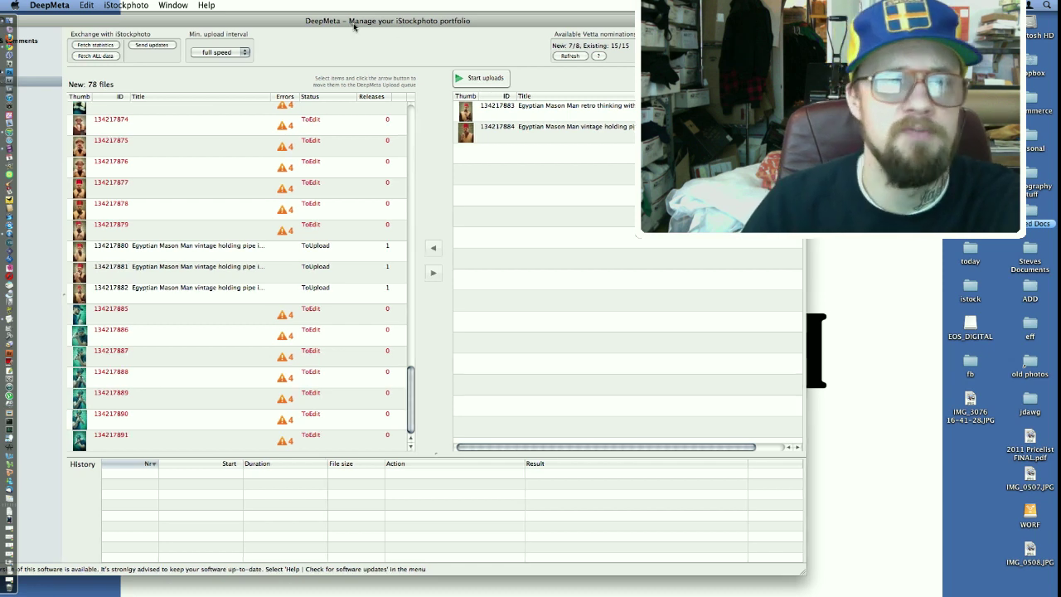
left_click_drag(355, 26, 369, 28)
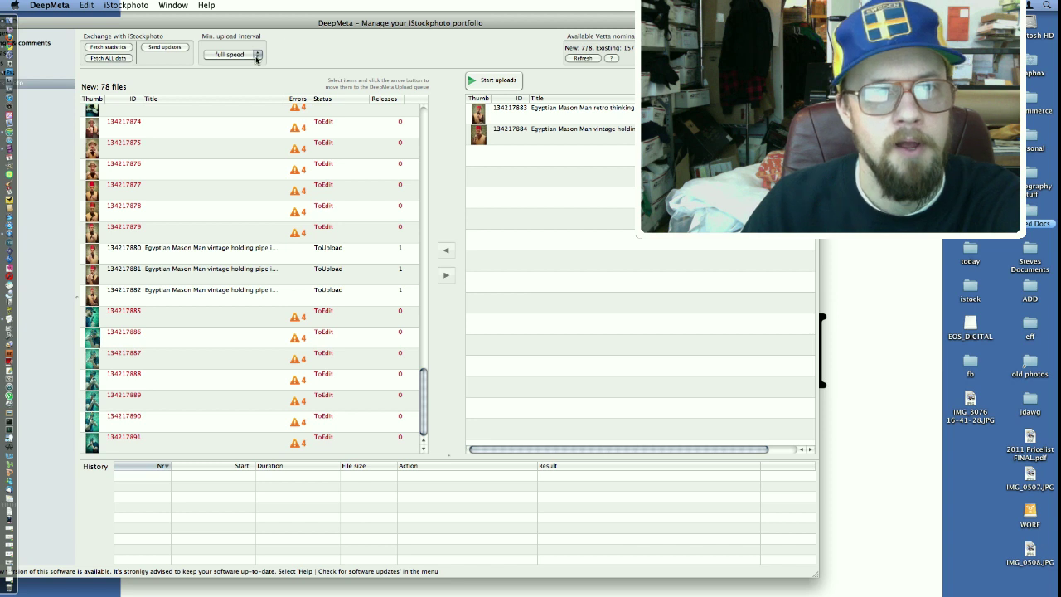
left_click(256, 57)
left_click(253, 64)
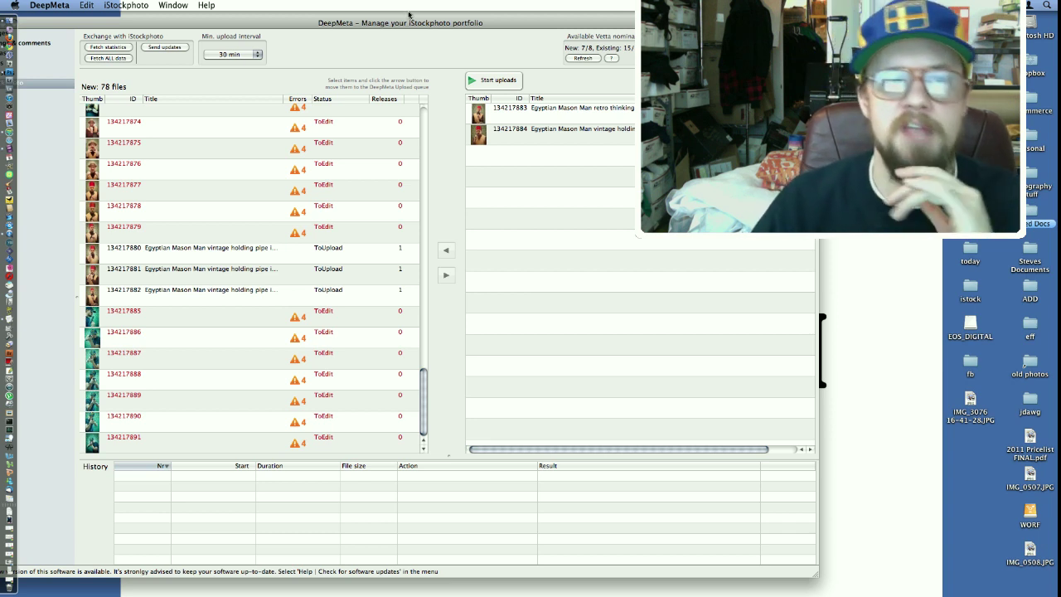
left_click_drag(413, 21, 326, 37)
left_click(165, 70)
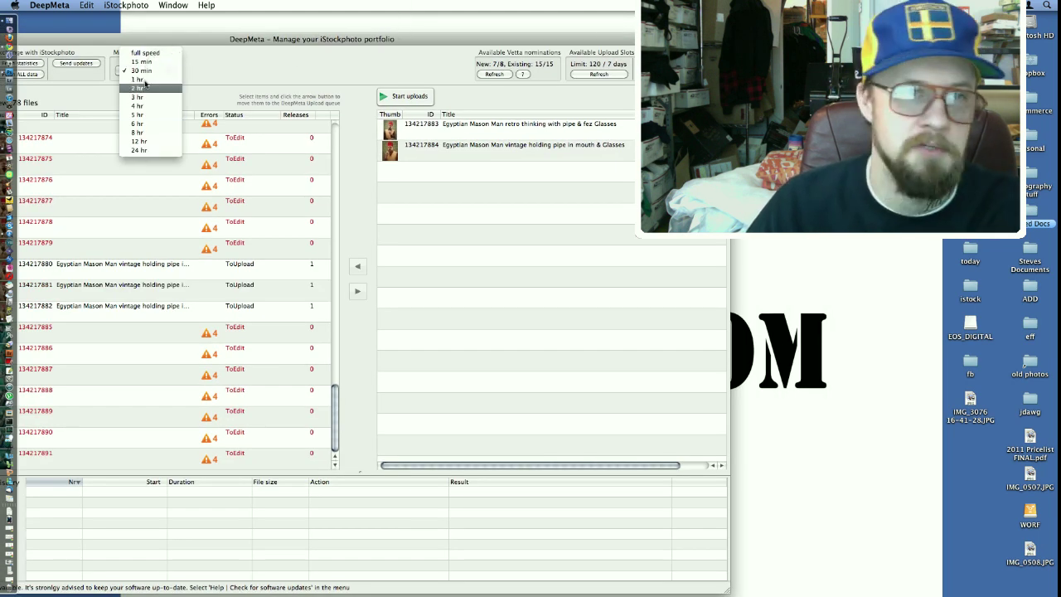
left_click(314, 67)
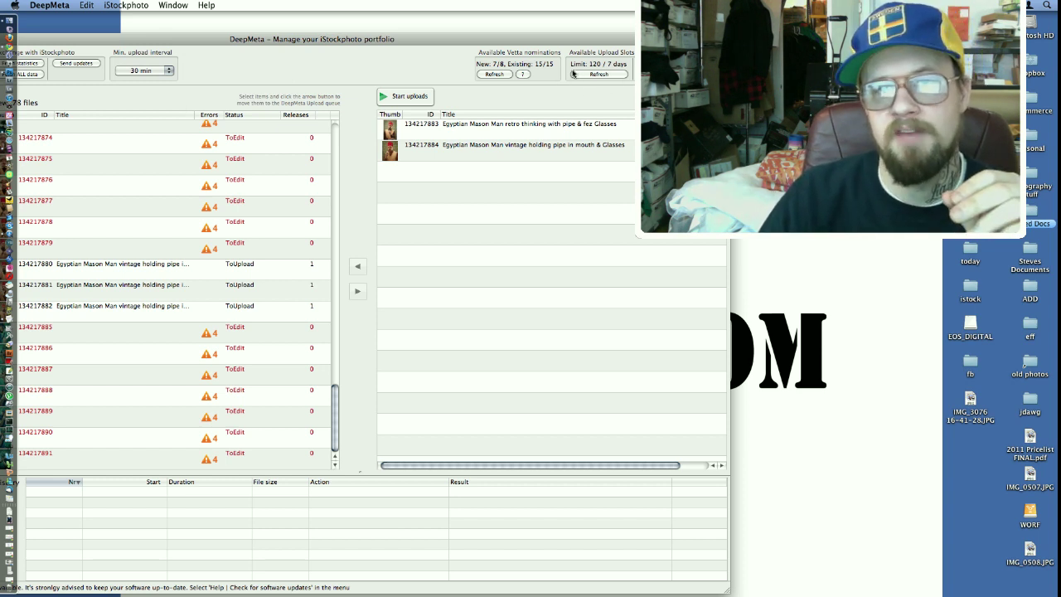
- Start uploading the queued images, agree to the iStockphoto contributor license agreement, and move the window out of the way
left_click_drag(391, 82, 467, 68)
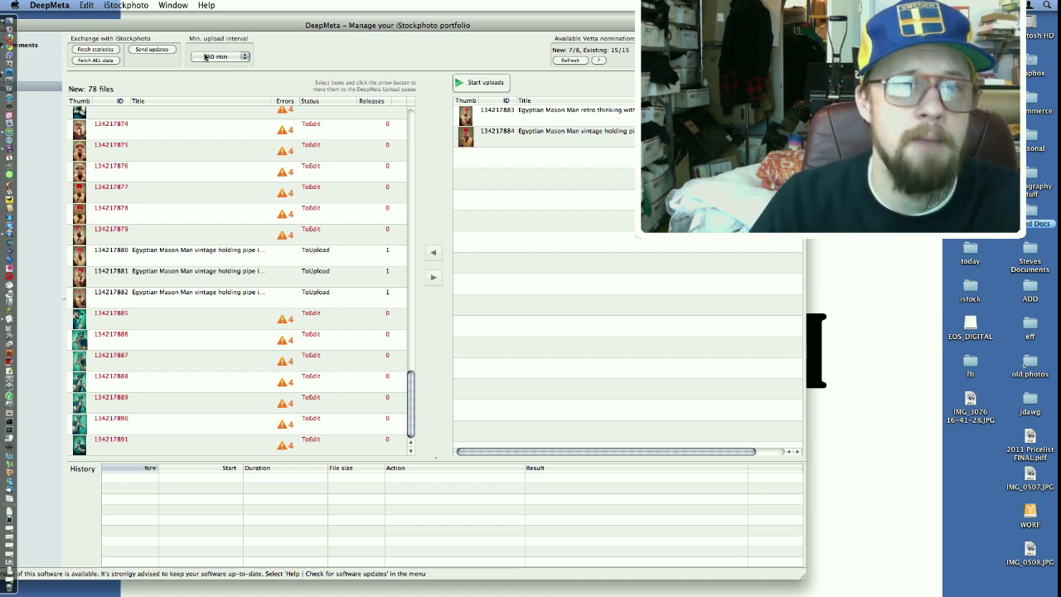
left_click(474, 82)
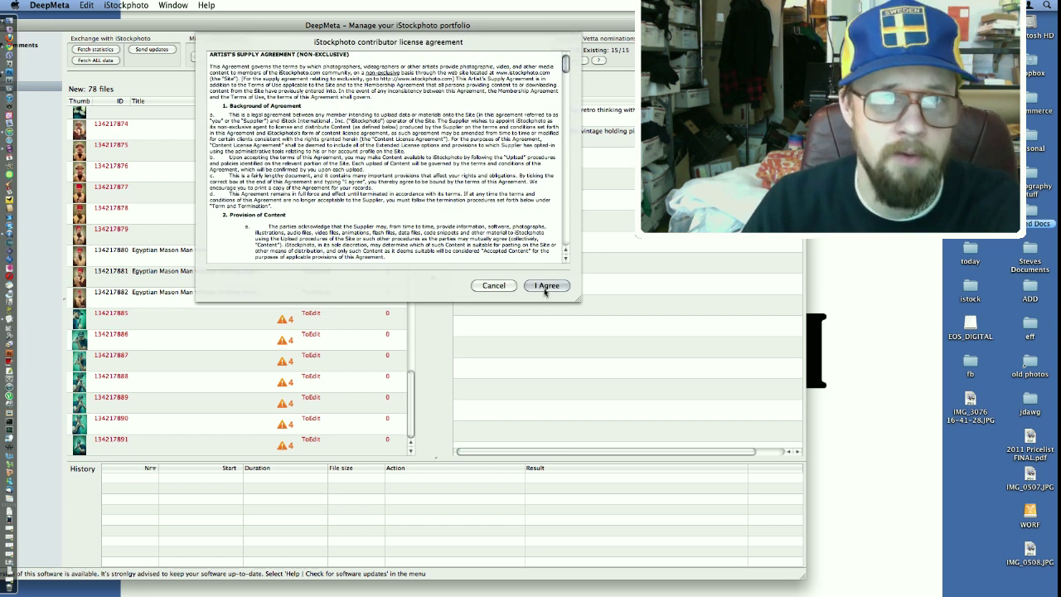
left_click(546, 286)
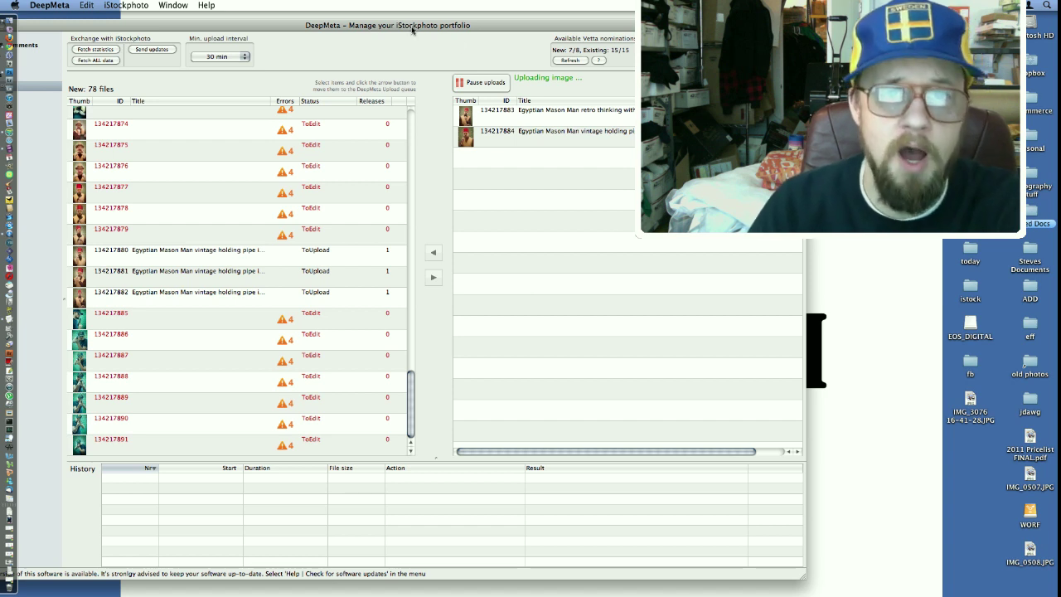
left_click_drag(414, 30, 504, 548)
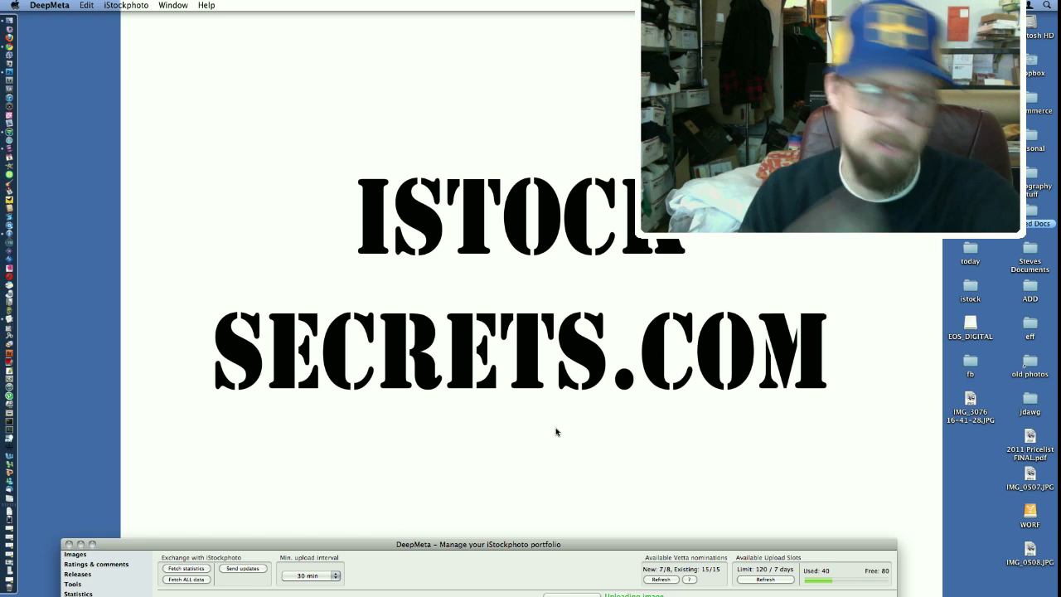